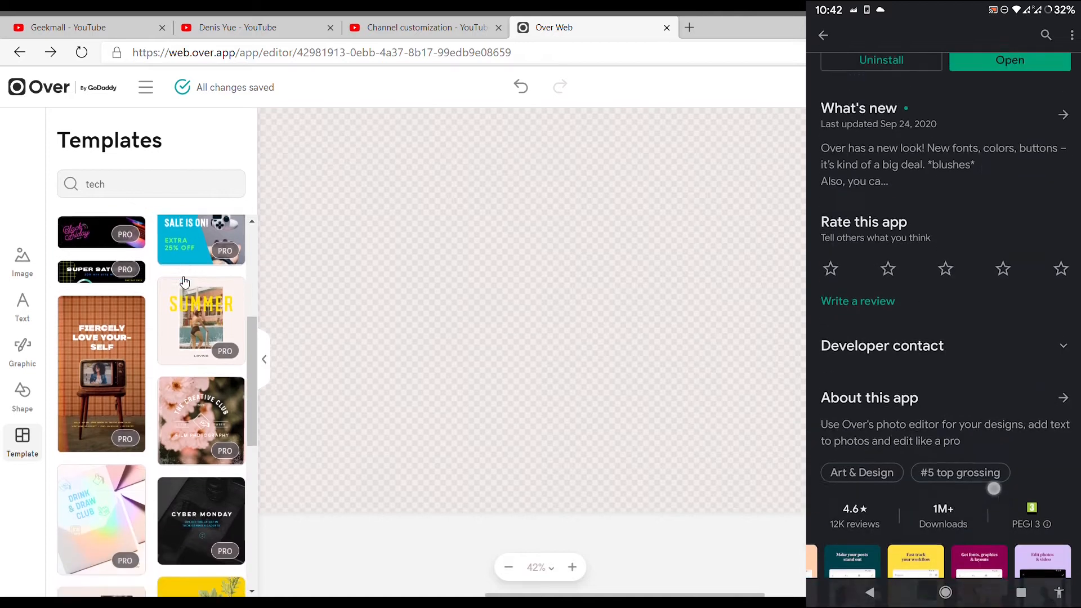
scroll(181, 280, "down", 4)
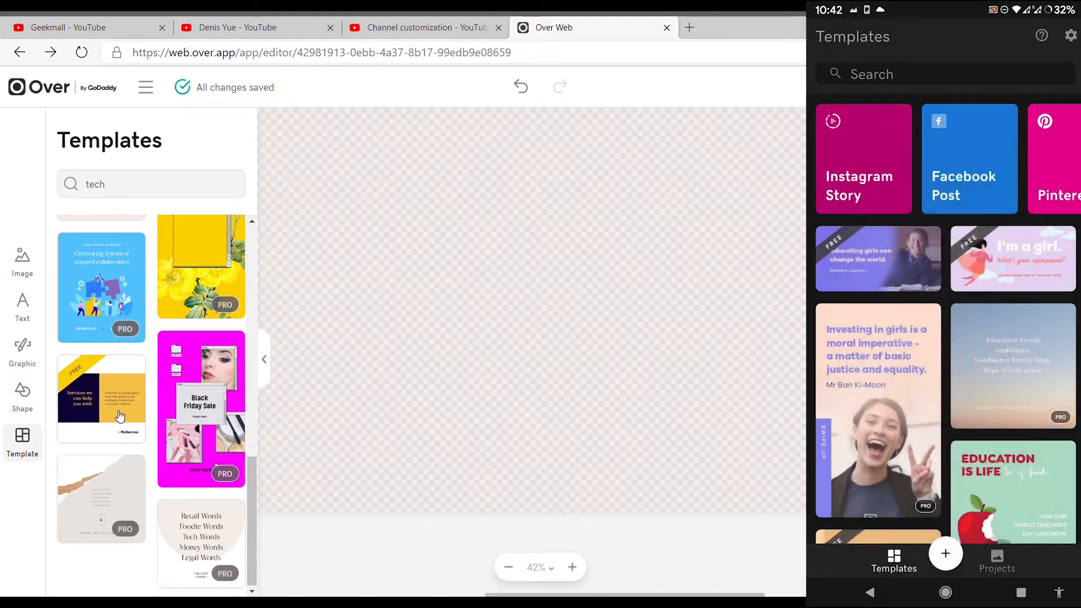
- Look through the "tech" templates and the image and graphic libraries for free designs
left_click(119, 415)
left_click(666, 407)
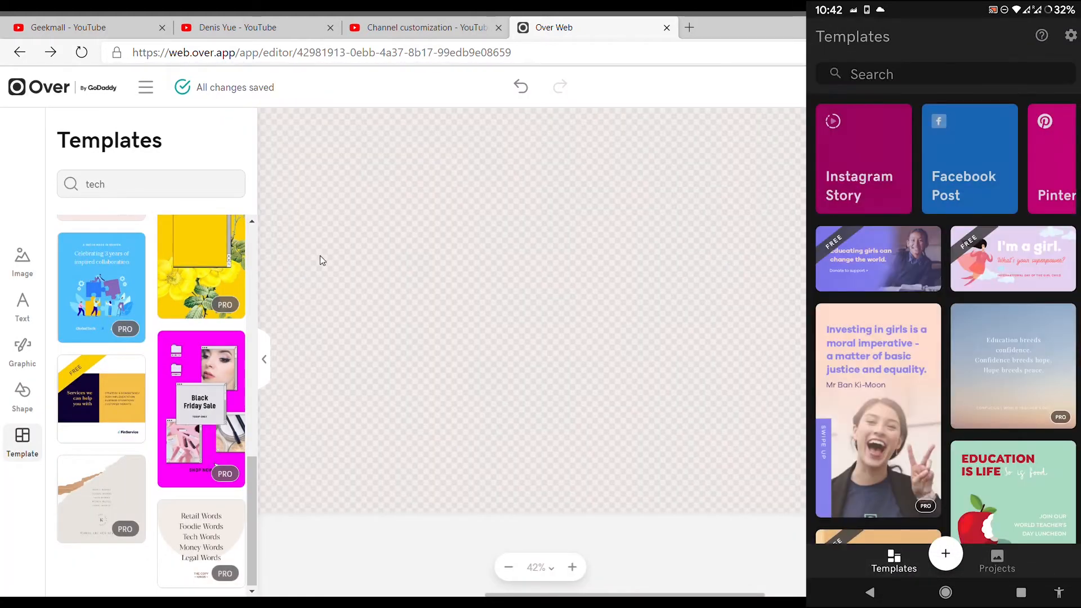
left_click(31, 259)
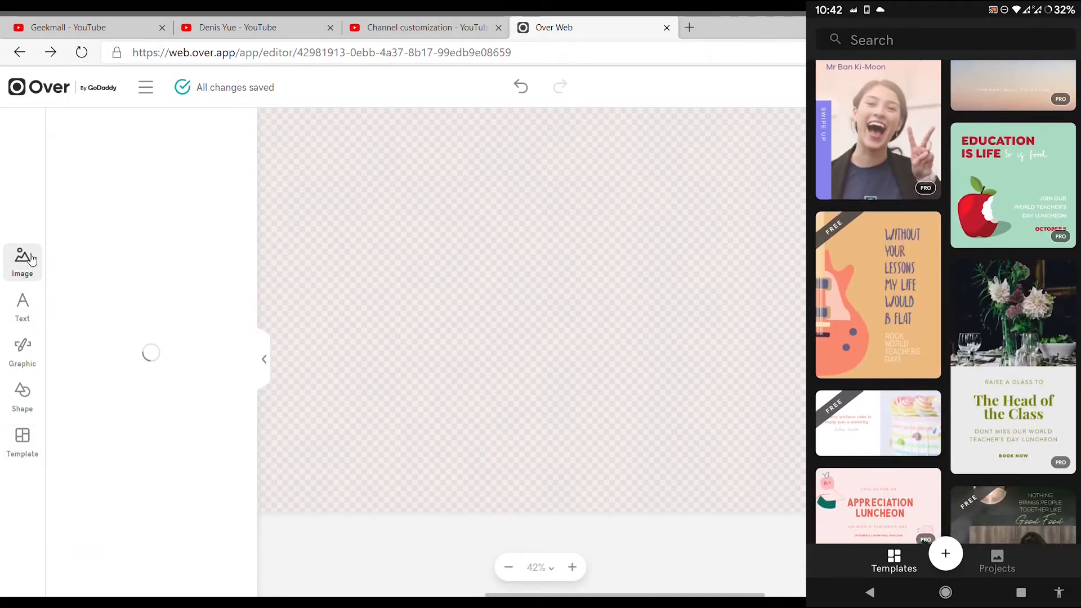
left_click(26, 359)
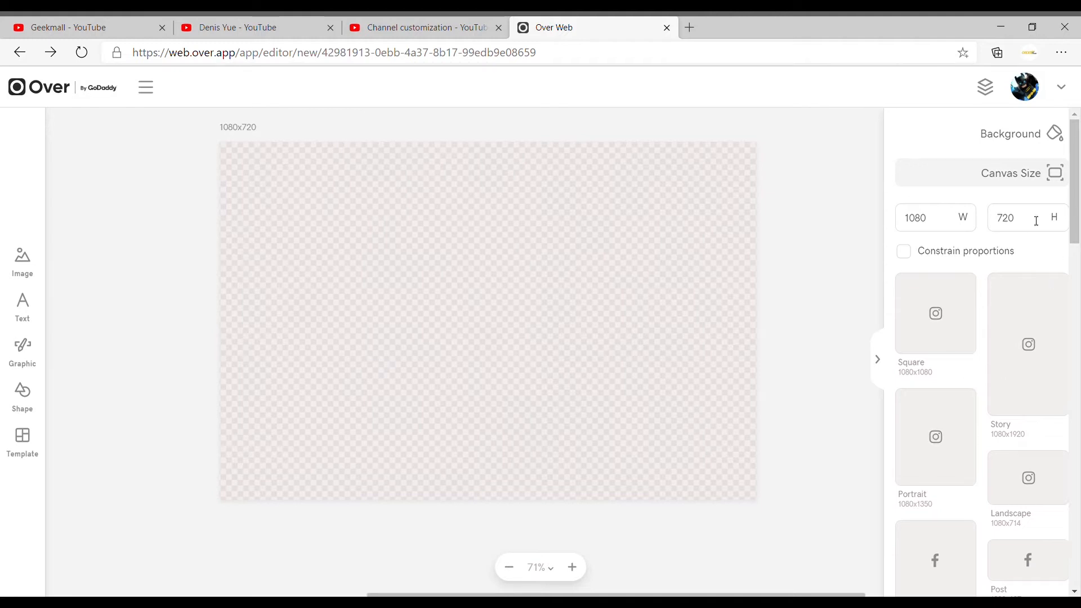
- Set the canvas to the YouTube Channel Cover size of 2560x1440
scroll(1037, 221, "down", 10)
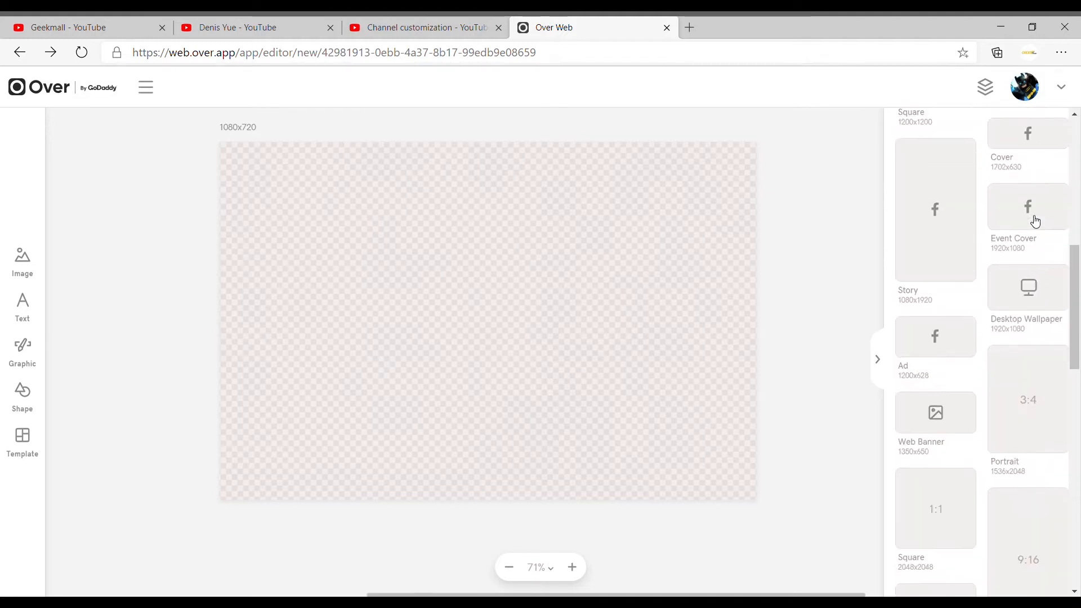
scroll(1036, 221, "down", 5)
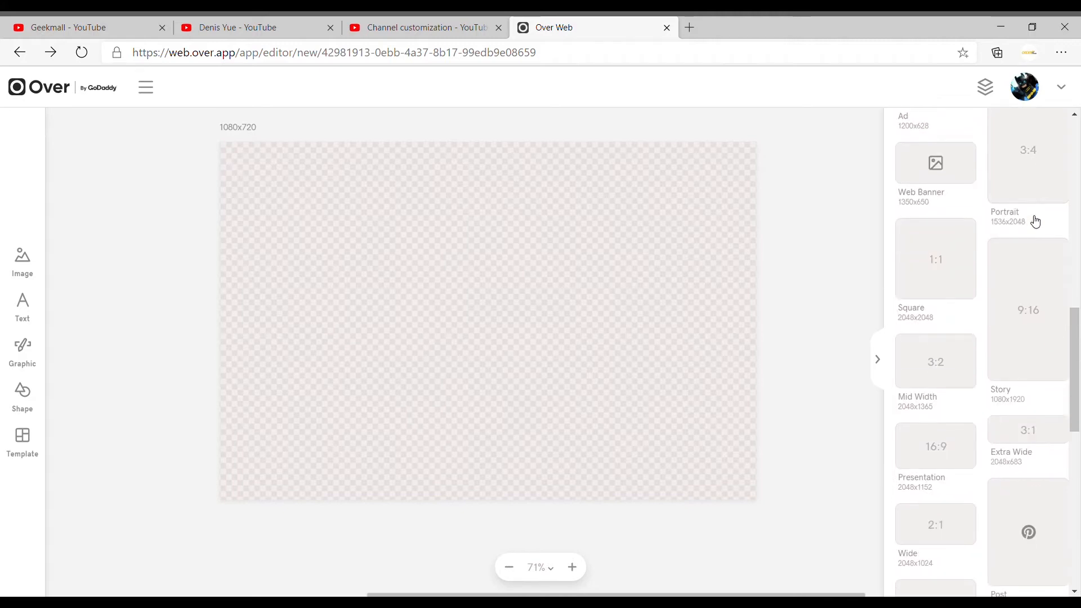
scroll(1036, 221, "down", 6)
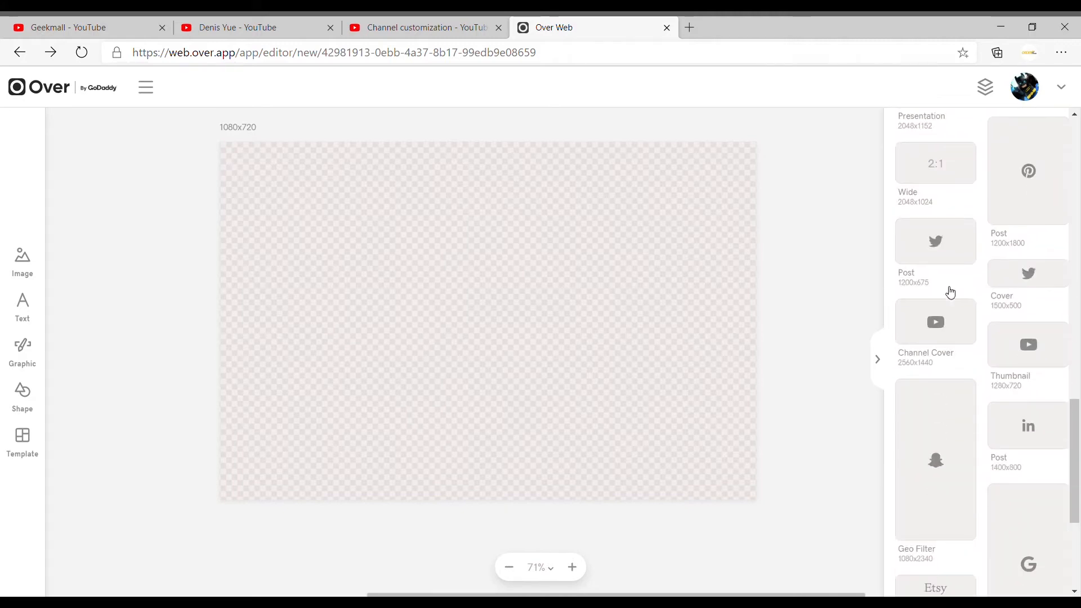
left_click(953, 327)
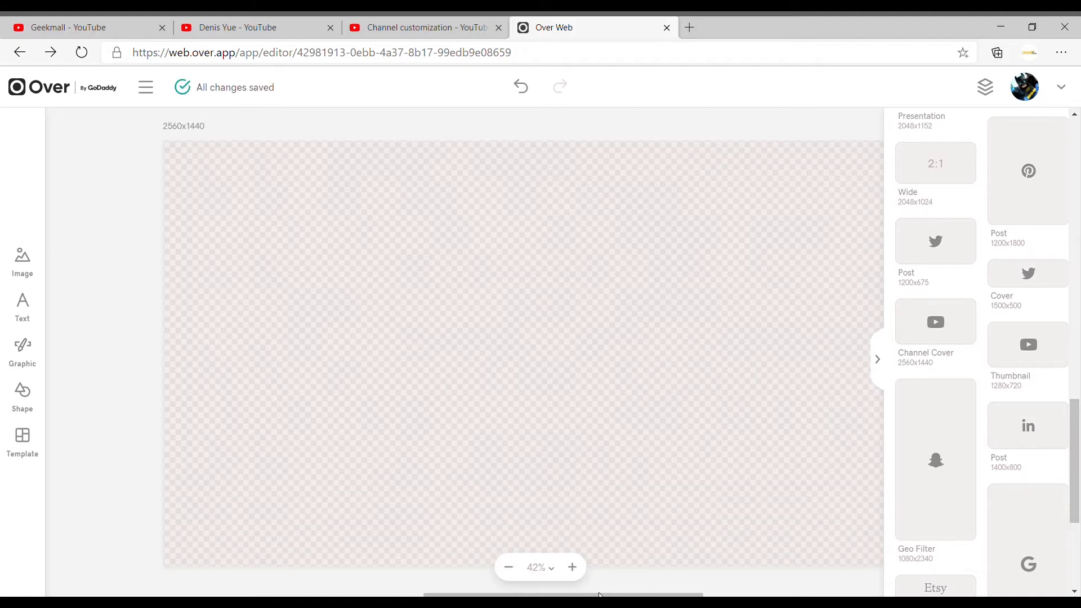
left_click(667, 438)
- Search the graphics library for "tech" and look through the collections and elements
scroll(667, 438, "right", 2)
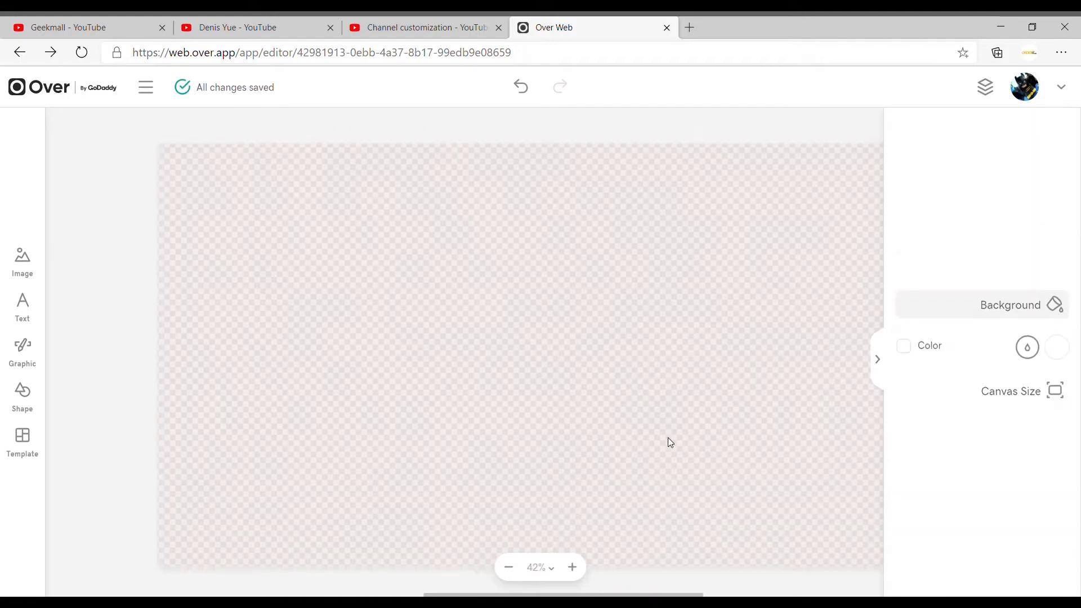
scroll(668, 437, "left", 1)
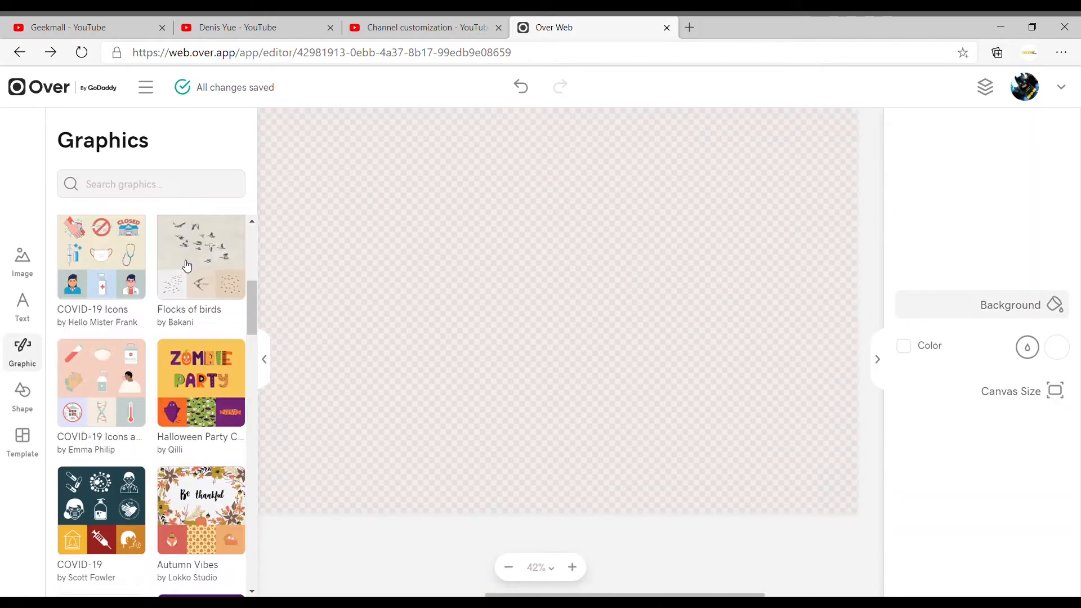
scroll(187, 265, "down", 5)
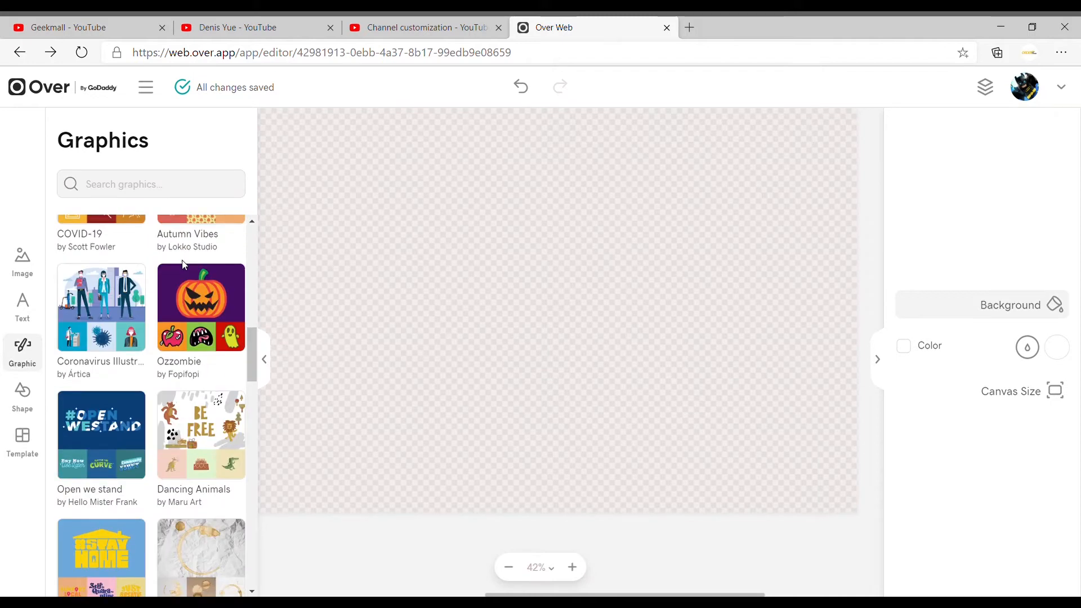
left_click(160, 179)
type("tech")
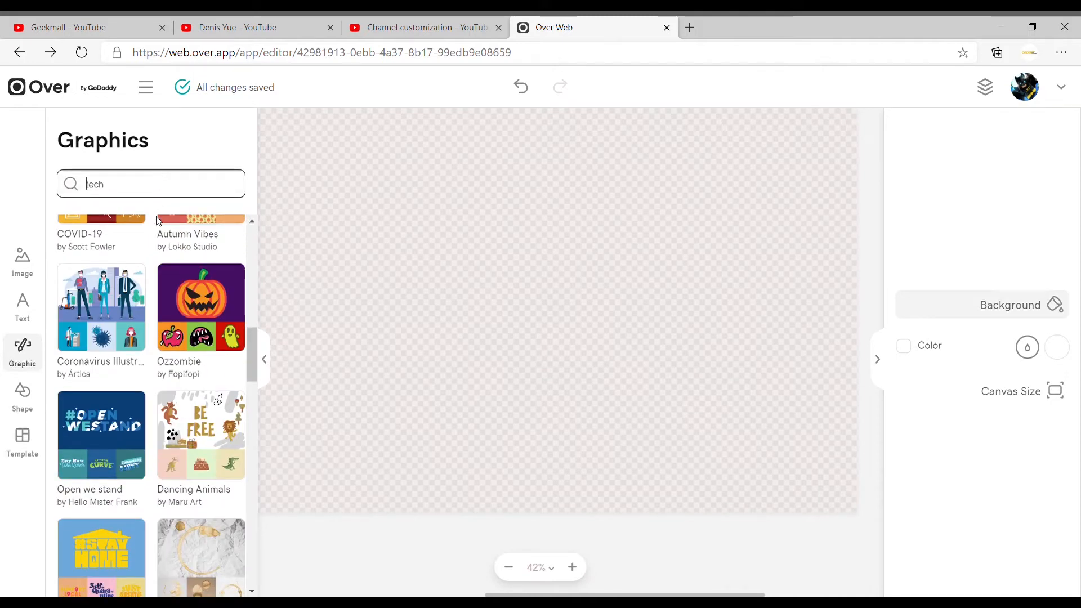
key("Return")
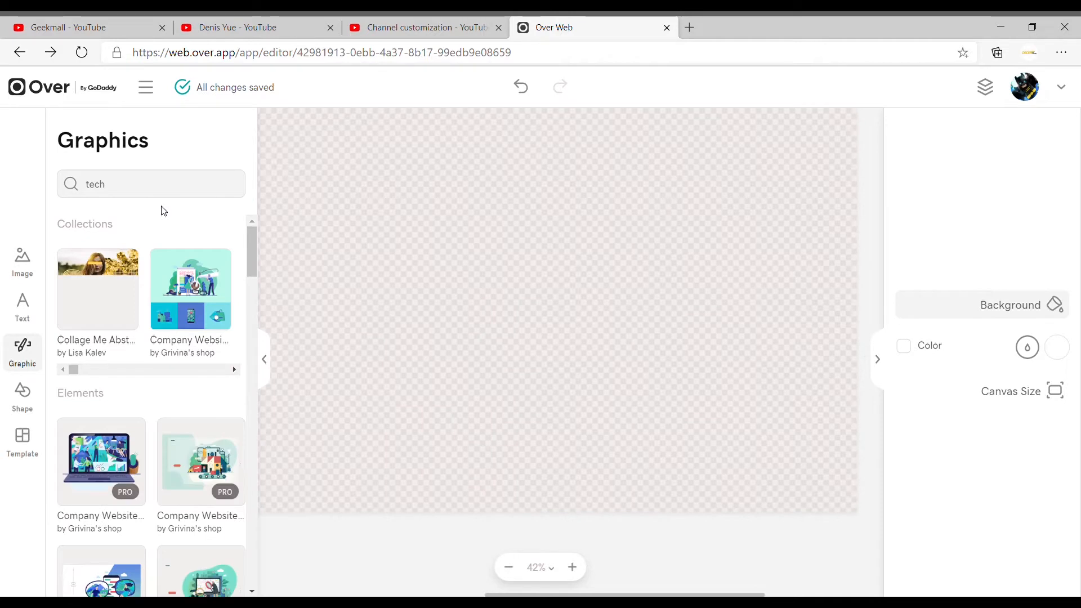
scroll(187, 278, "down", 6)
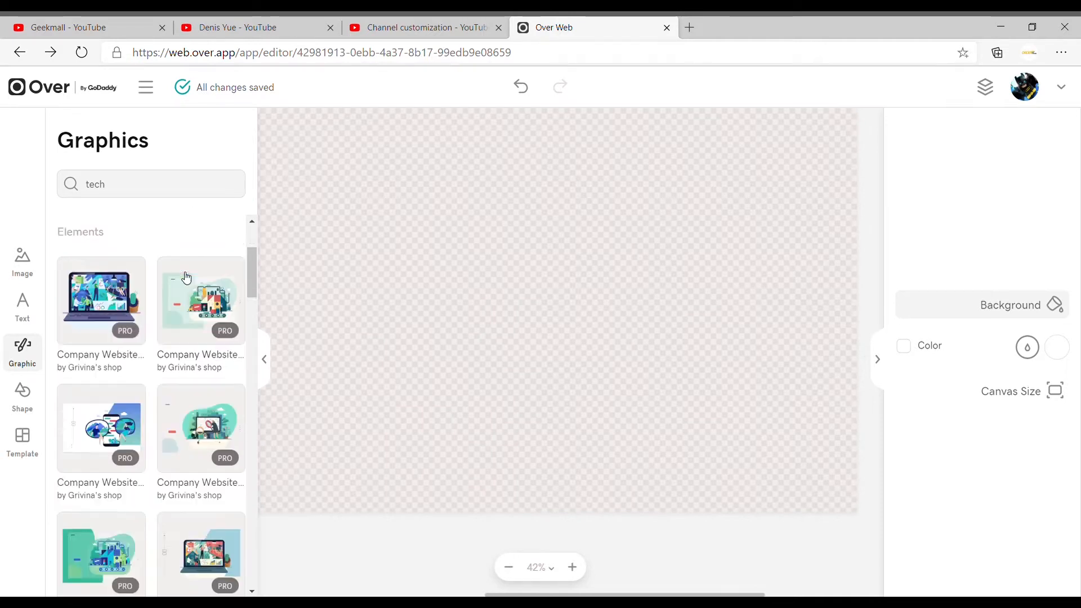
scroll(186, 278, "down", 5)
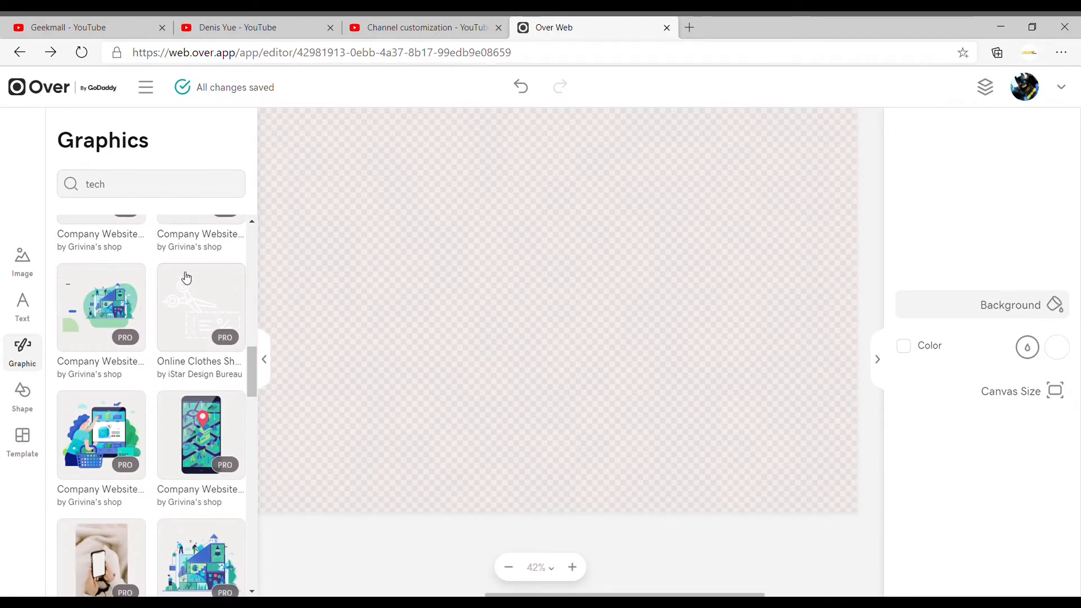
scroll(186, 278, "up", 11)
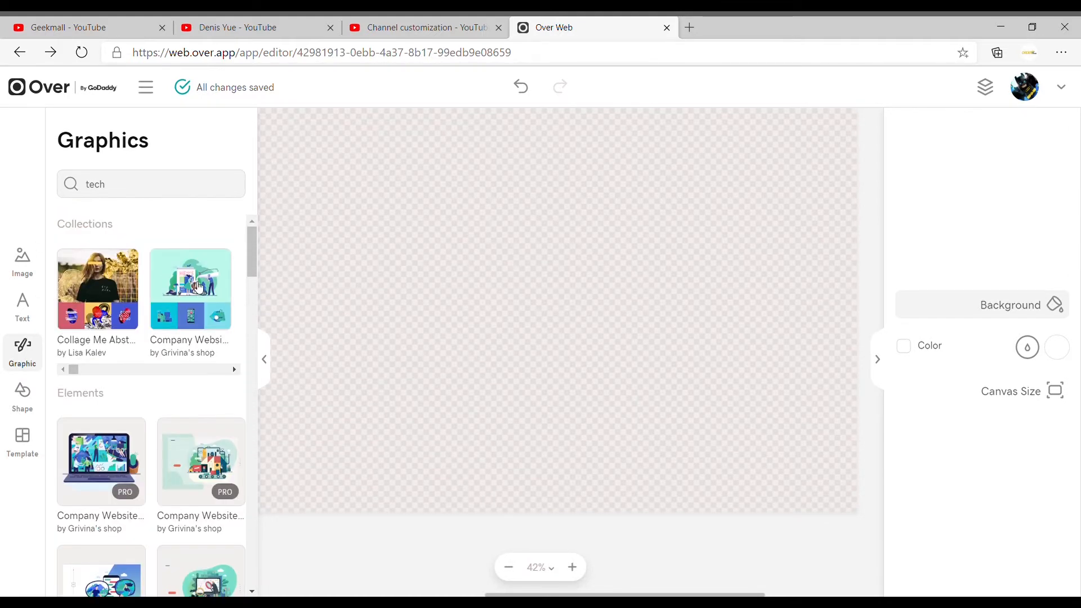
- Insert the free graphic of a man at a desk on a hand-held phone from the Company Website collection
left_click(203, 288)
scroll(210, 309, "down", 5)
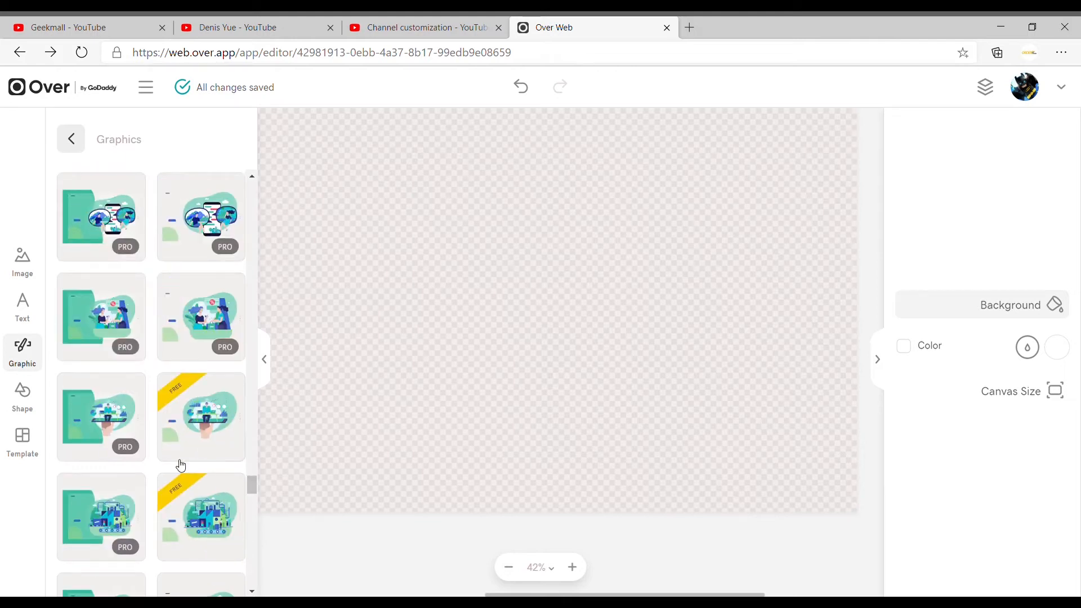
left_click(207, 412)
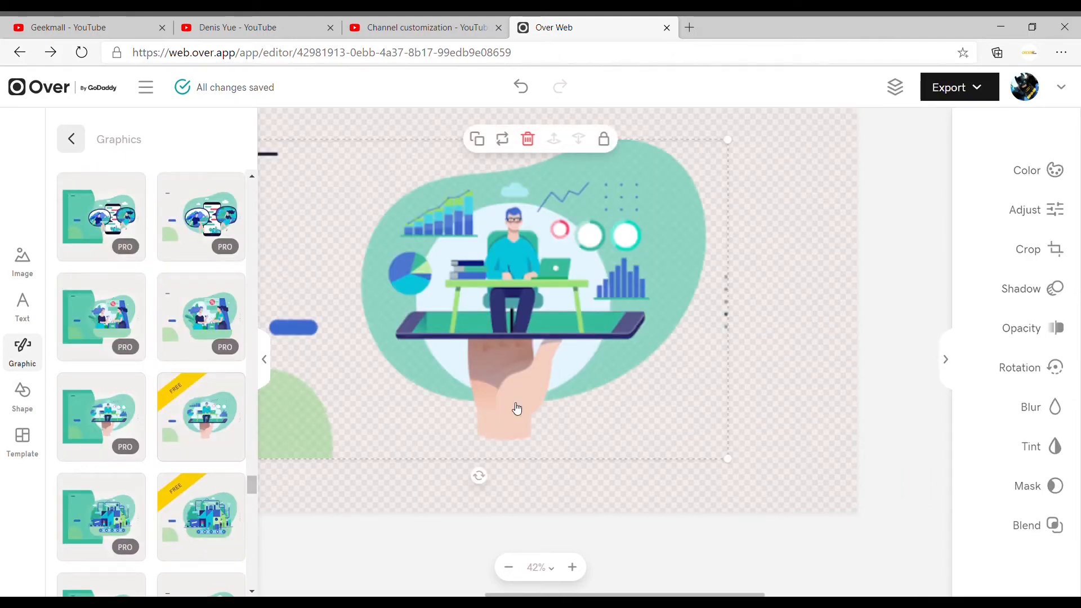
left_click(768, 391)
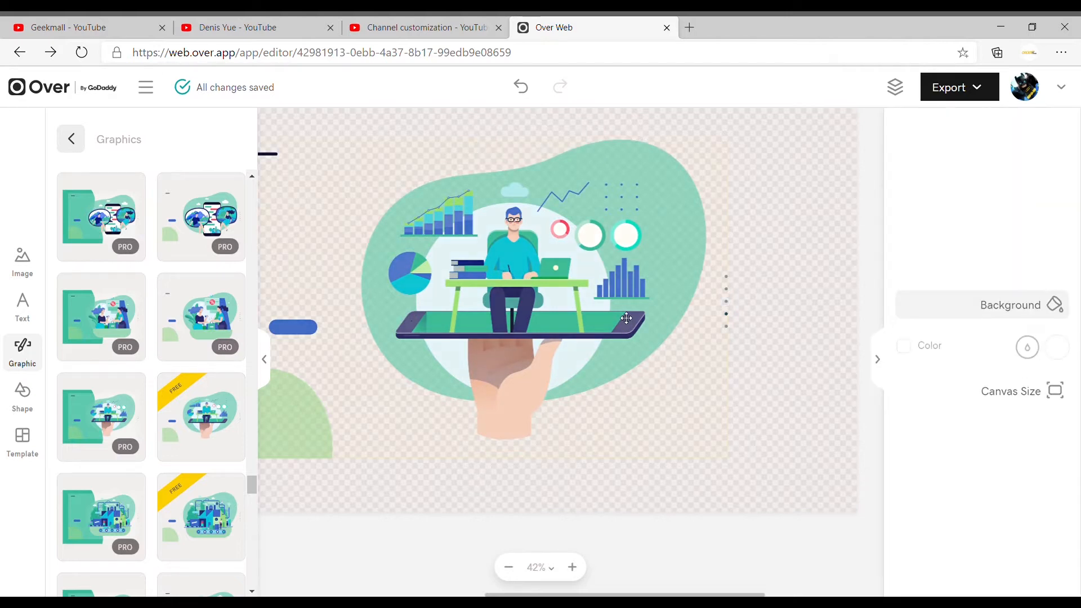
left_click(71, 138)
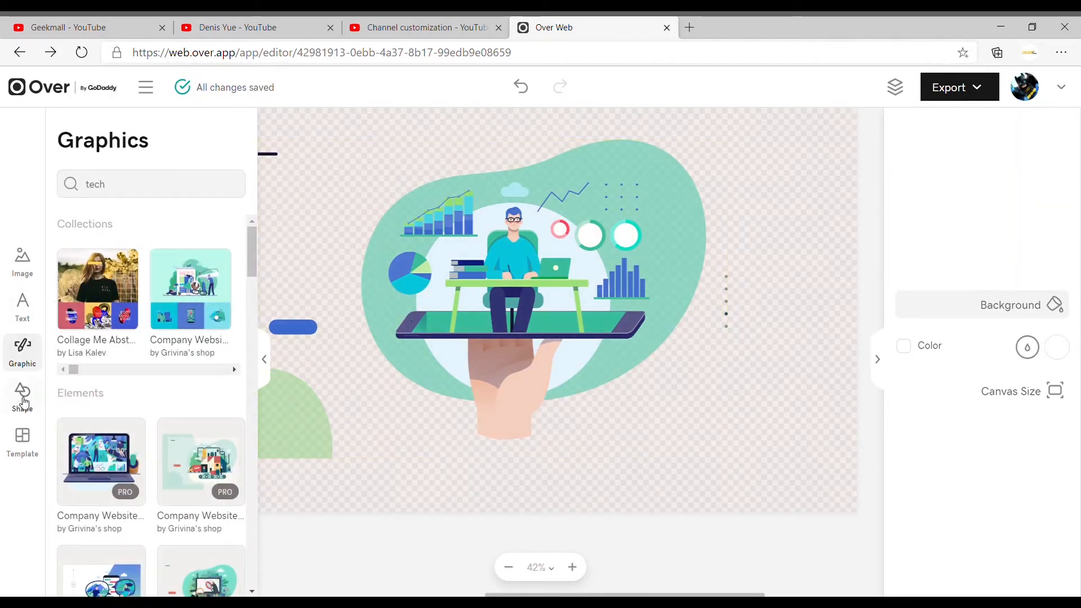
left_click(273, 353)
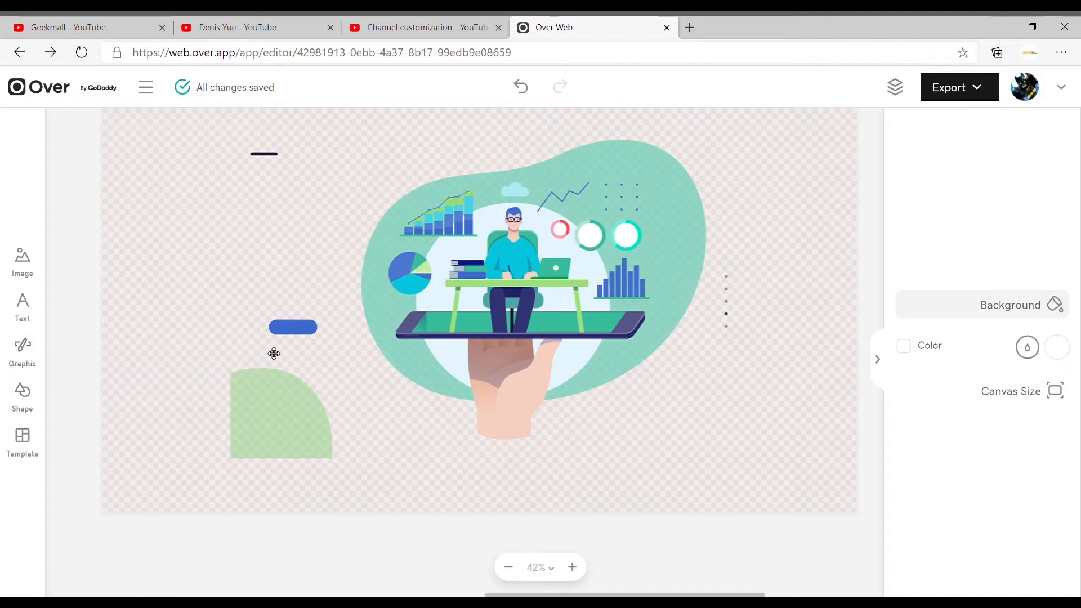
- Move the inserted graphic to the canvas's left edge and enlarge it to fill the full canvas width
left_click(408, 276)
left_click_drag(244, 425, 113, 480)
scroll(113, 480, "up", 3)
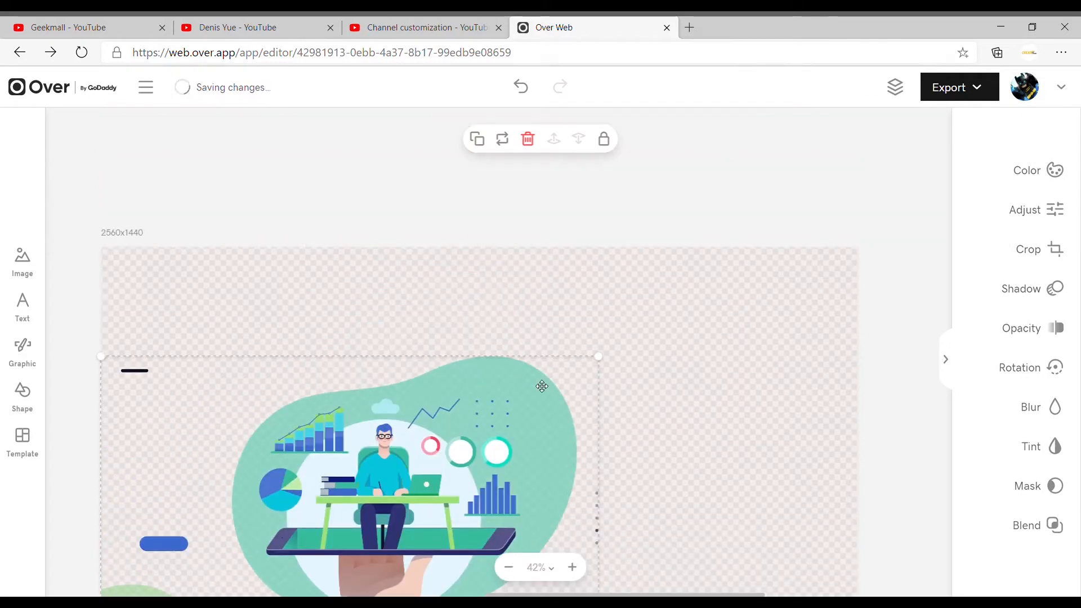
left_click_drag(605, 358, 850, 326)
scroll(849, 326, "down", 2)
left_click(895, 332)
- Turn on the canvas background color and set it to bright yellow #FFEF34
left_click(1056, 351)
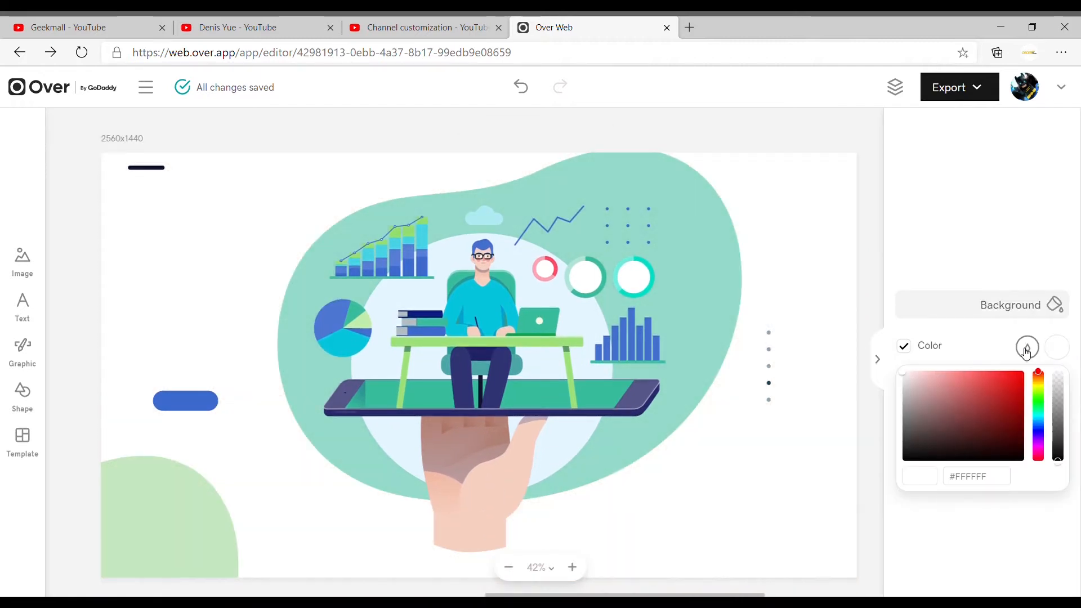
left_click(999, 391)
left_click(1038, 387)
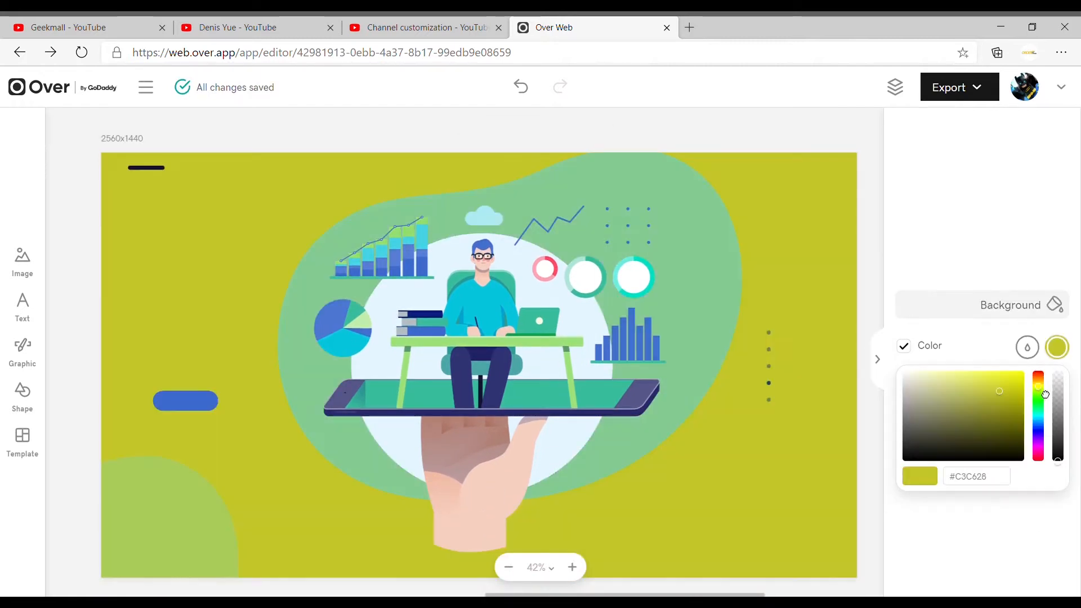
left_click(1044, 387)
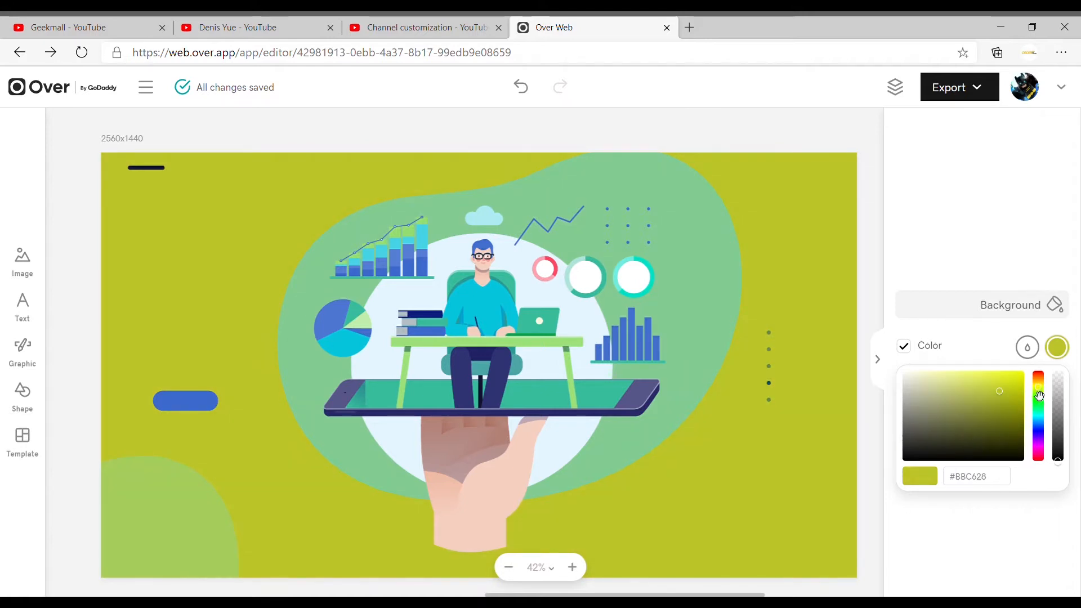
mouse_move(1045, 399)
left_mouse_down()
mouse_move(1043, 380)
mouse_move(1044, 396)
left_mouse_up()
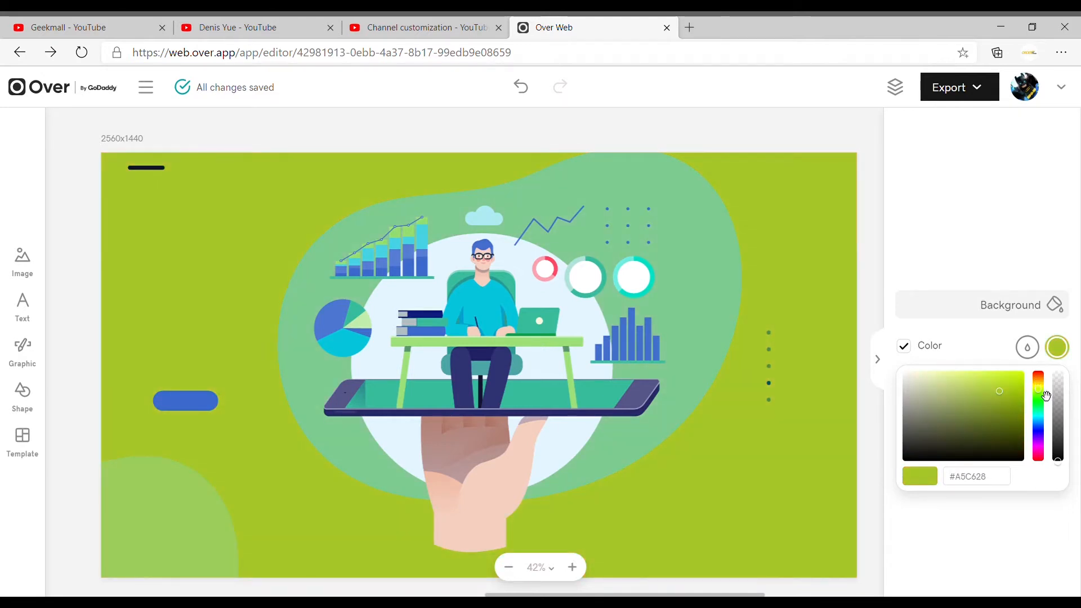
left_click_drag(1045, 398, 1007, 377)
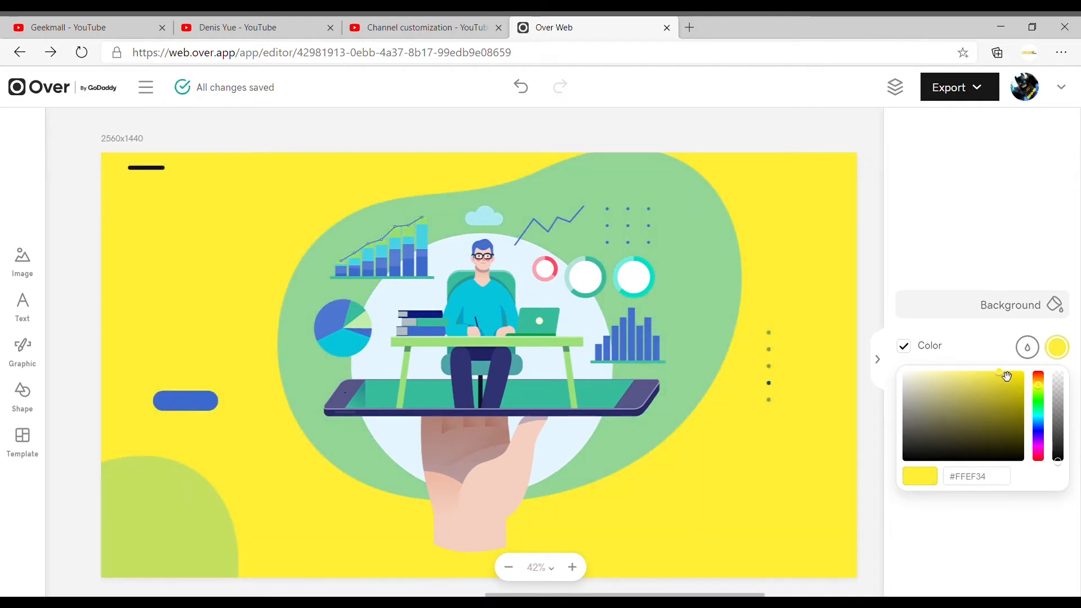
left_click(909, 559)
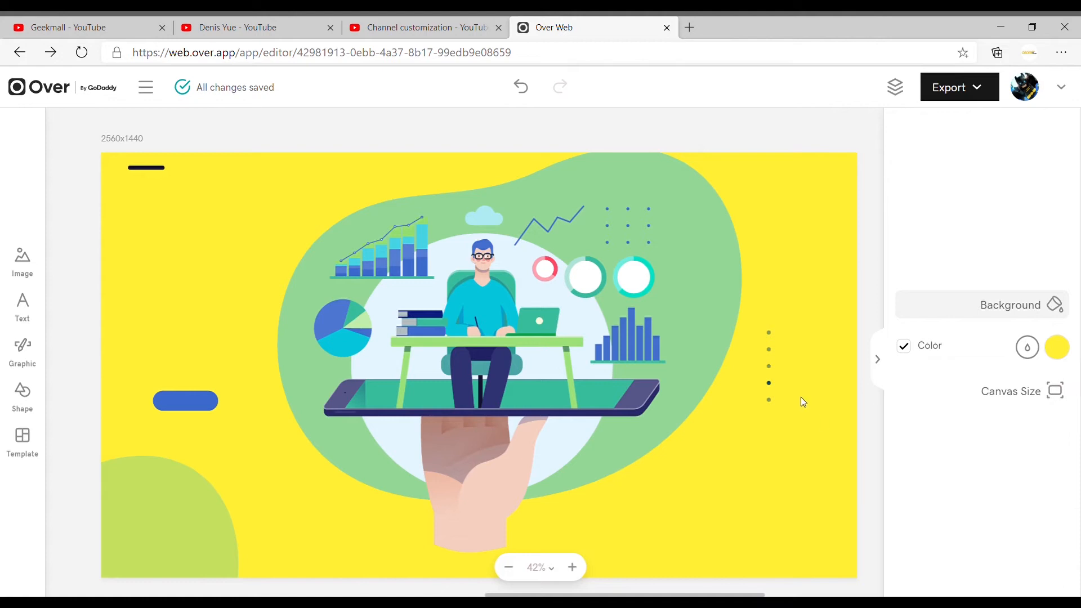
- Show the layers and add a text layer with the channel owner's full name followed by "YouTube"
left_click(895, 86)
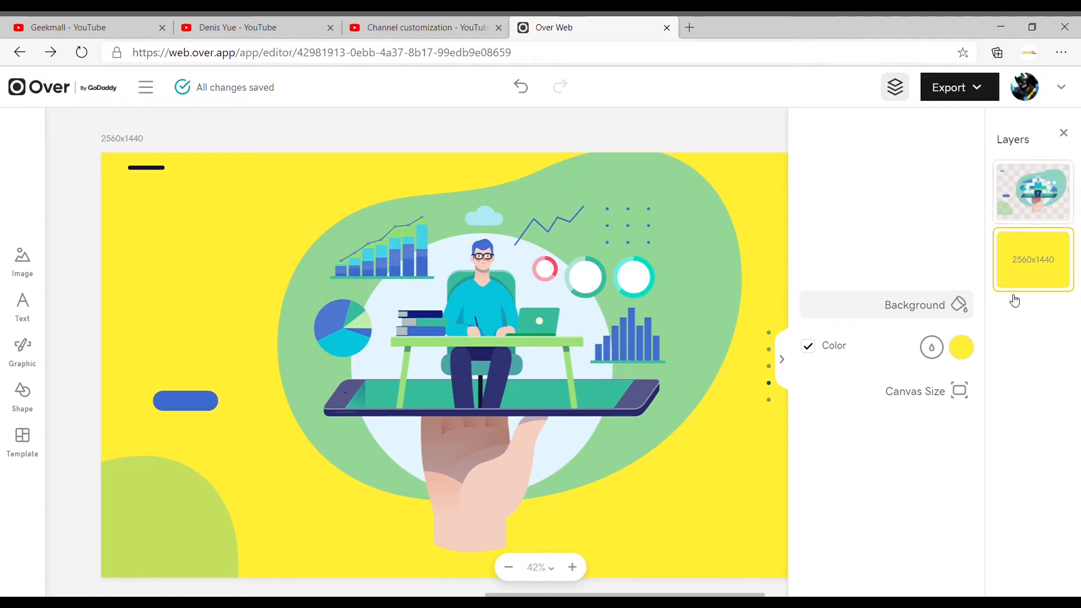
left_click(23, 307)
type("De")
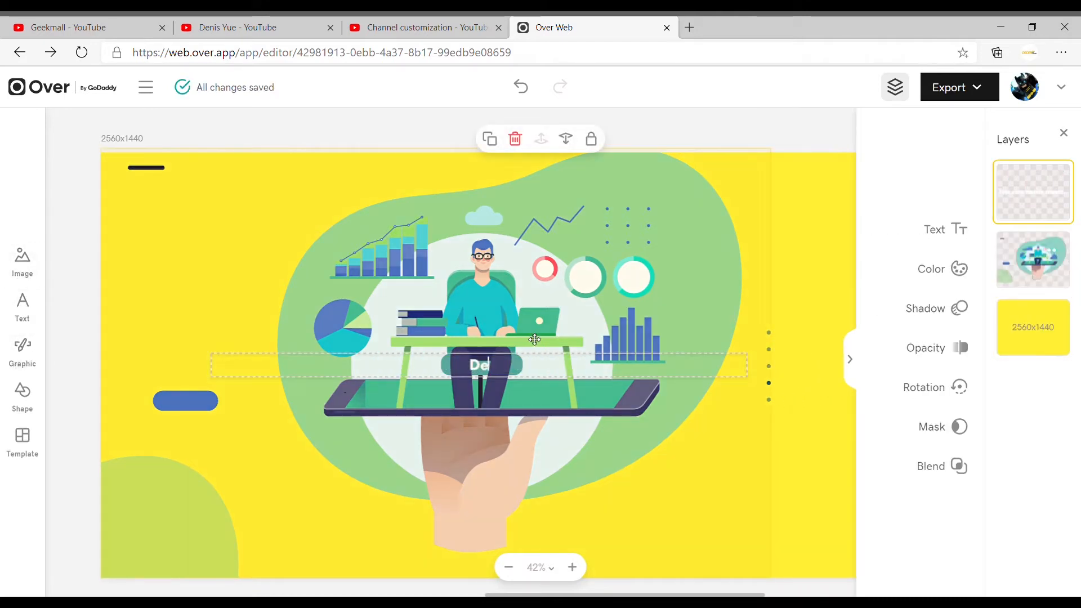
type("nis Yue You")
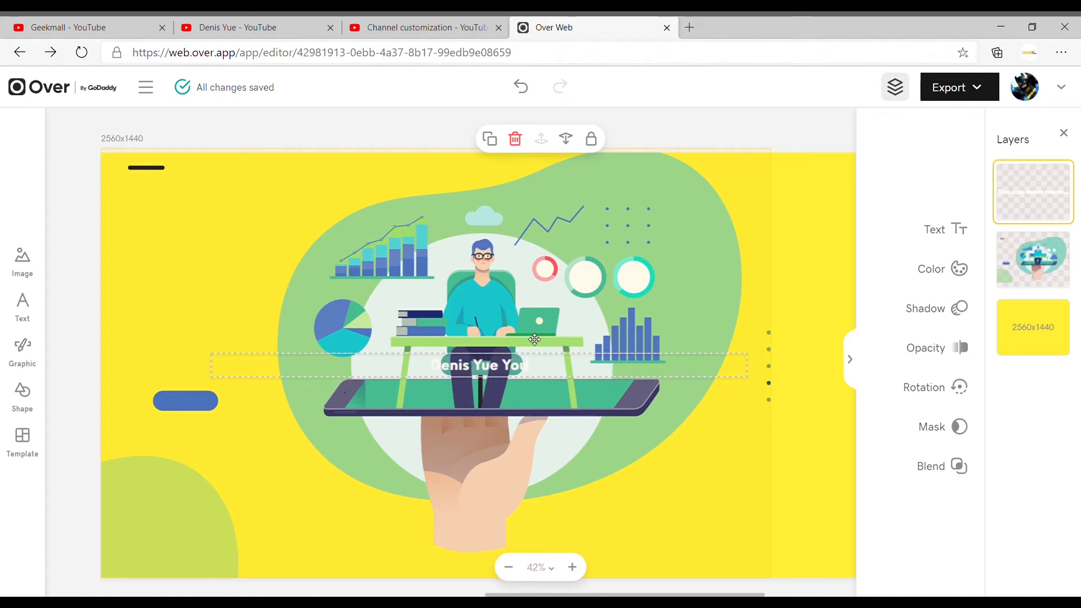
type("Tube")
- Set the font size of the channel title to 148
left_click(832, 270)
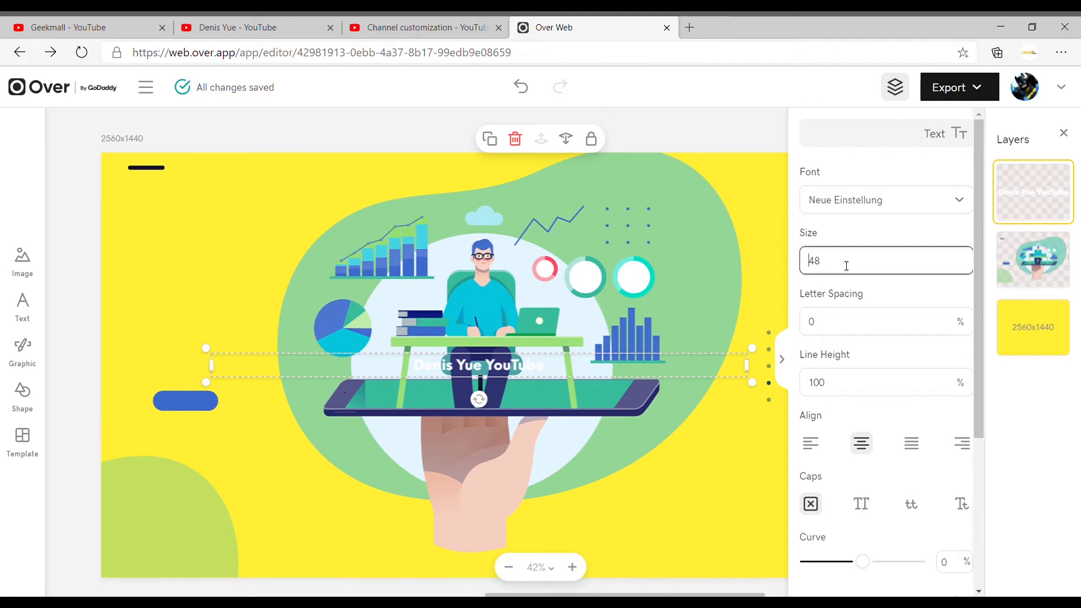
type("2")
key("BackSpace")
type("1")
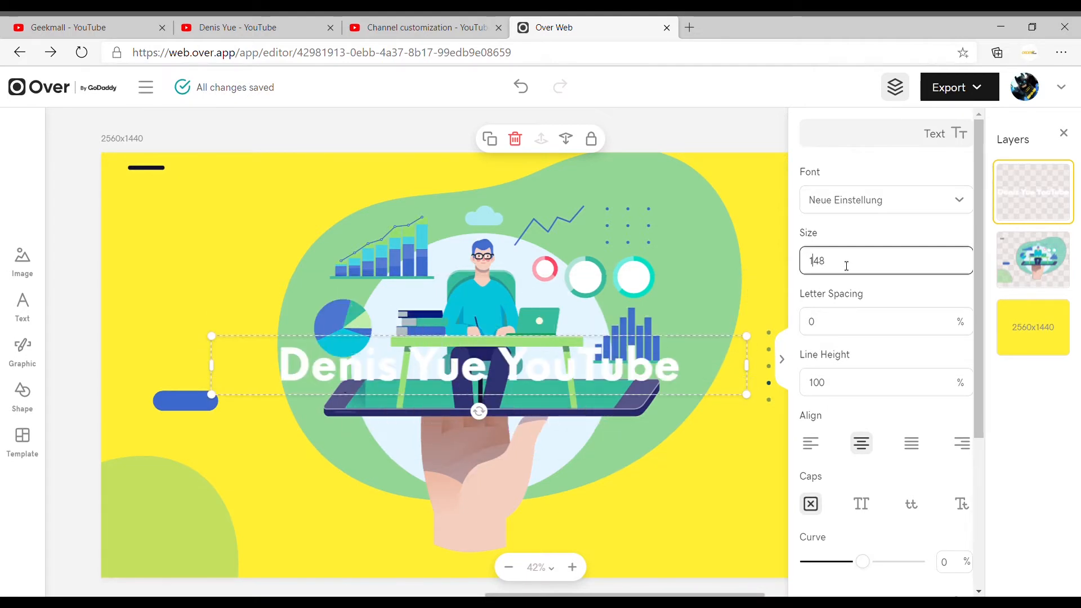
left_click(912, 332)
- Change the channel title's font to Liberator Regular and select its entire text
left_click(959, 209)
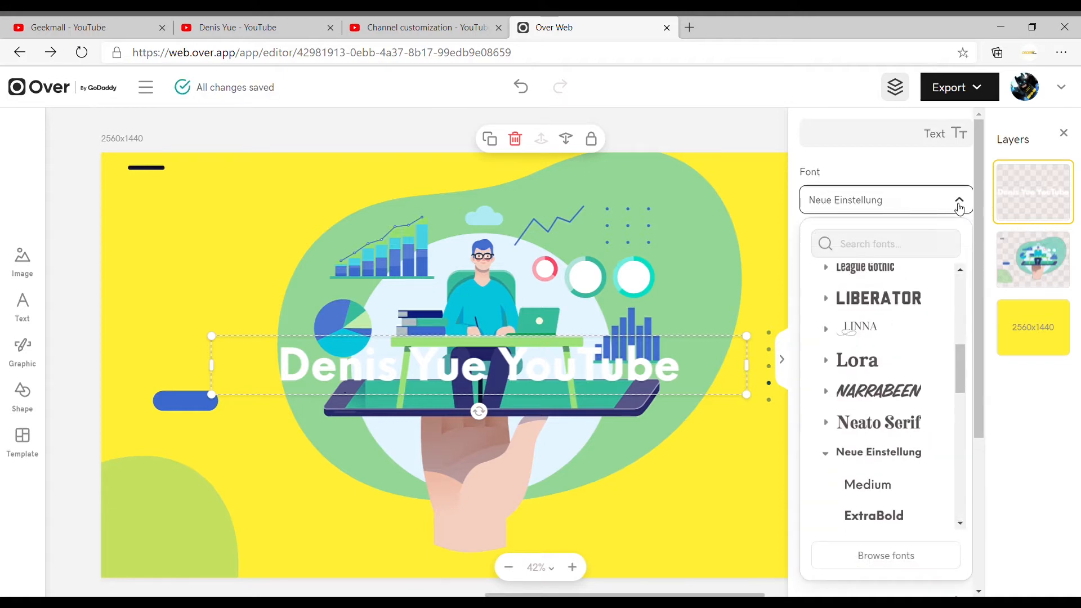
left_click(906, 274)
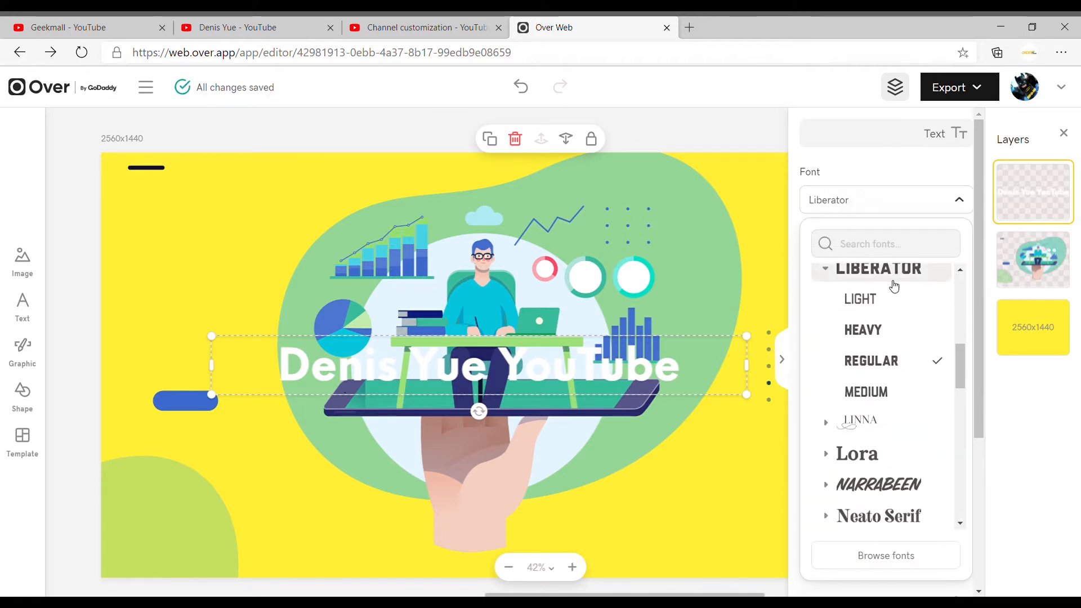
left_click(685, 356)
left_click(653, 368)
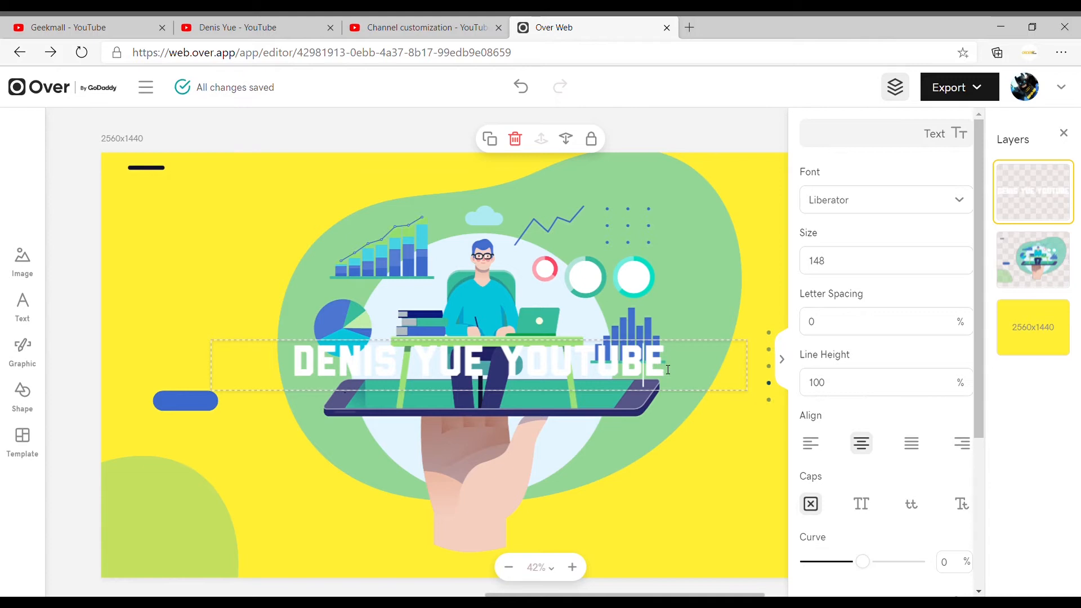
left_click_drag(657, 368, 298, 364)
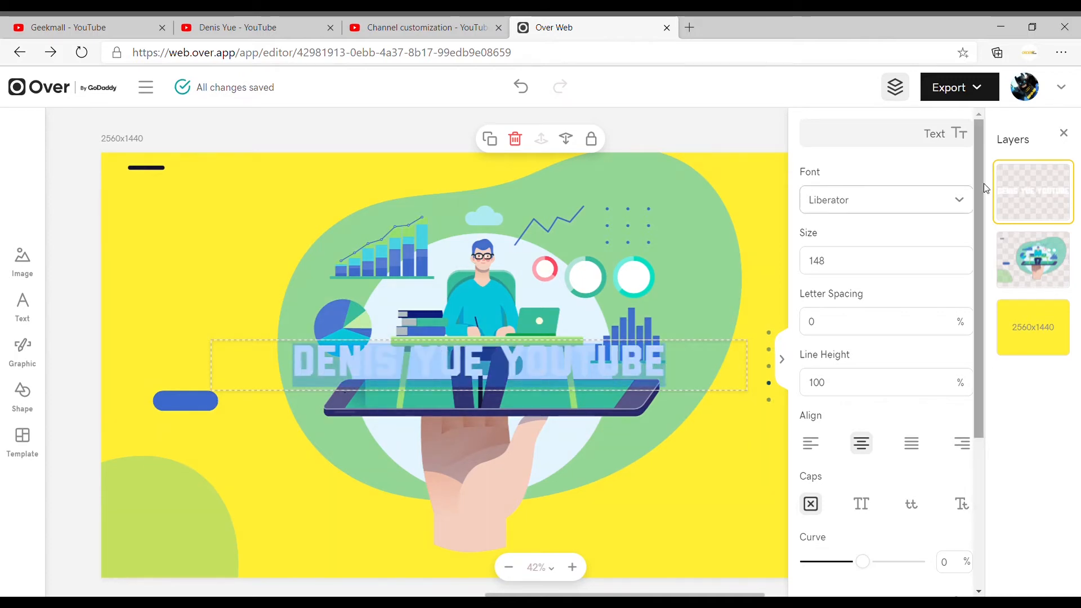
left_click(959, 208)
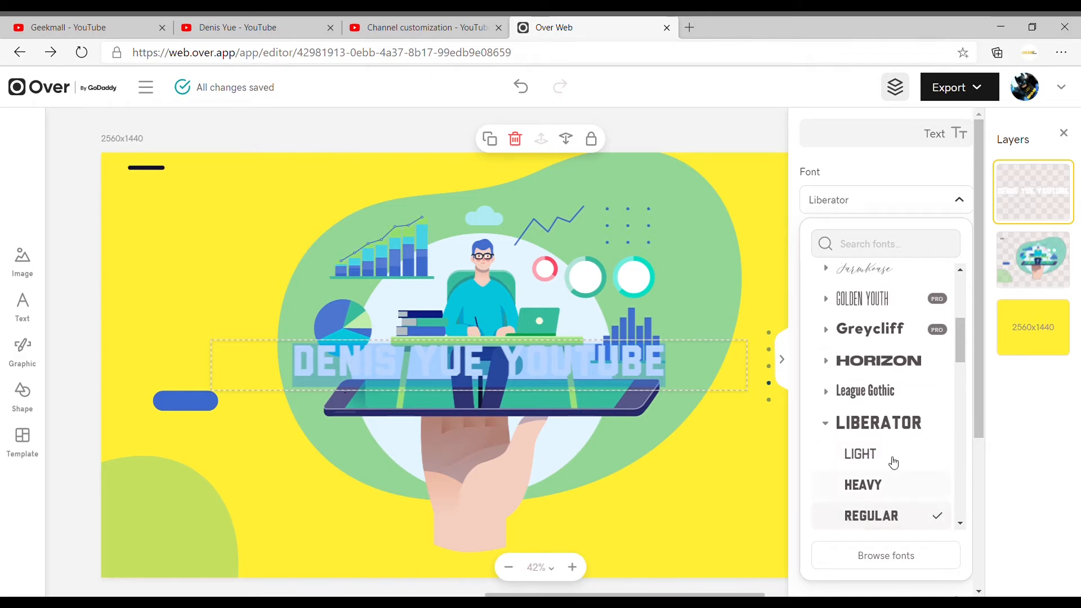
left_click(901, 436)
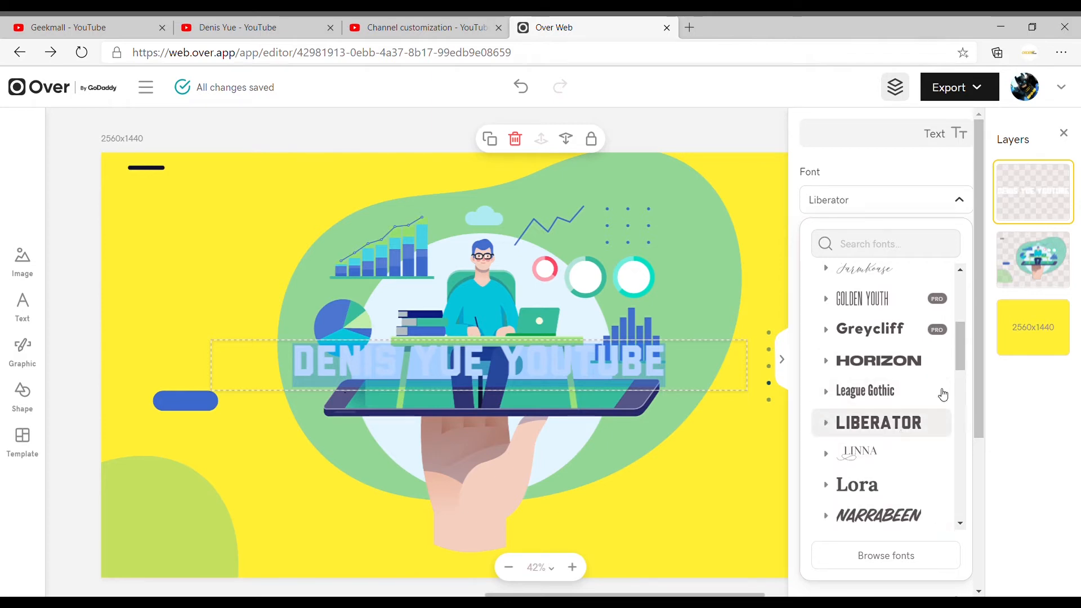
left_click(1017, 406)
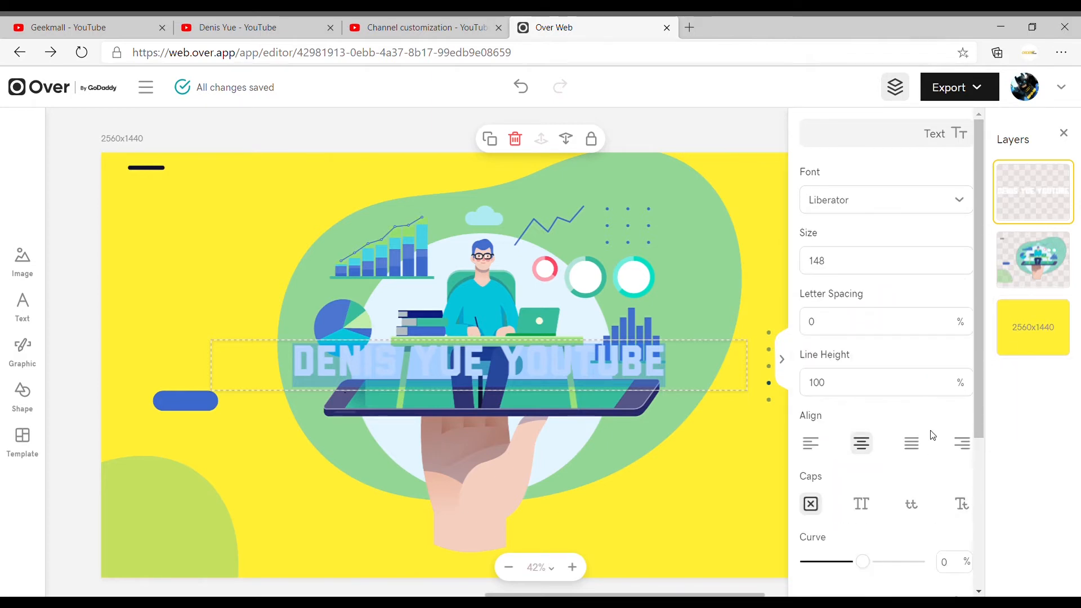
- Curve the channel title into a slight arch and give it a black shadow with 100% opacity and 14% blur
scroll(922, 448, "down", 3)
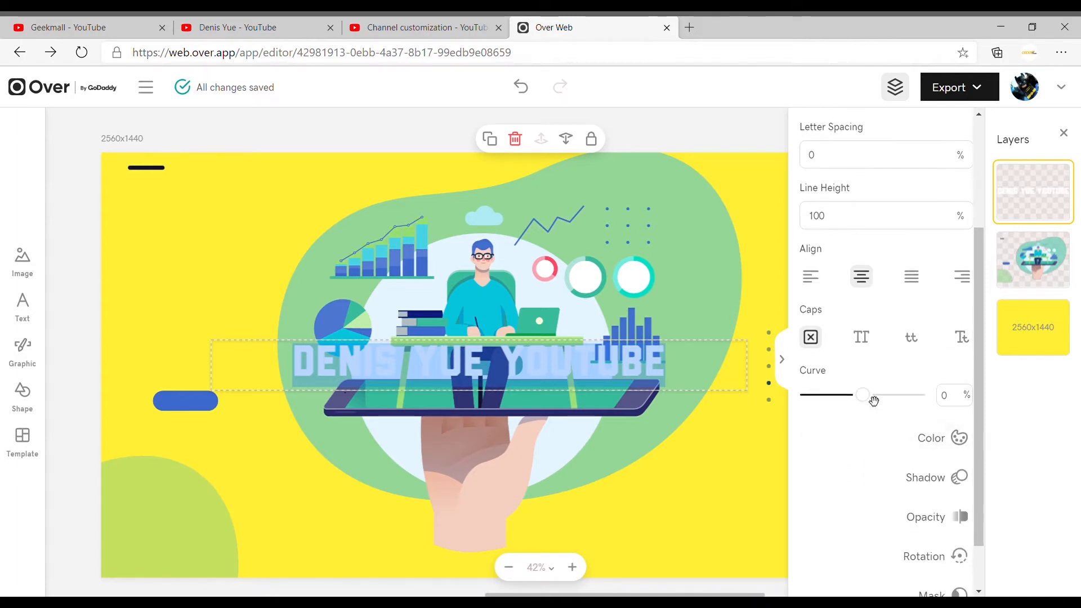
left_click_drag(870, 399, 888, 403)
left_click(957, 477)
left_click(819, 248)
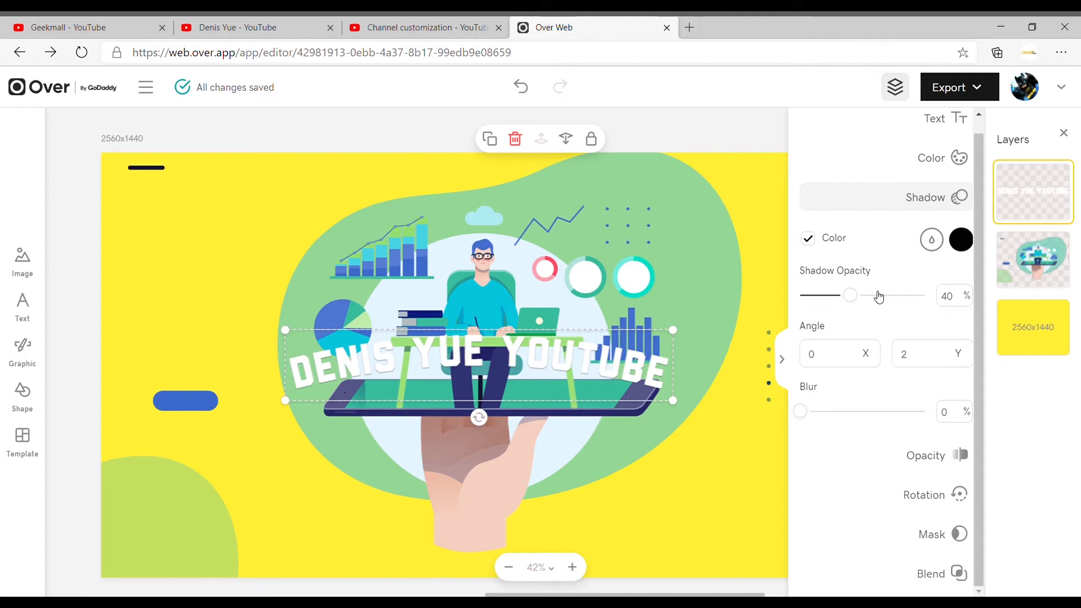
left_click_drag(858, 297, 958, 304)
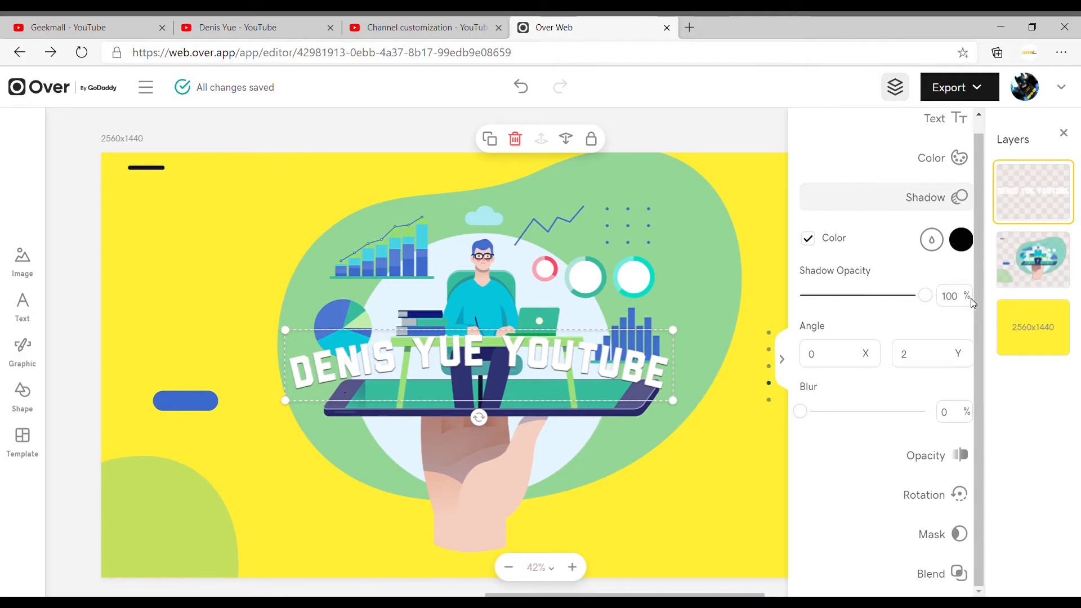
- Select the tech graphic layer and reduce its opacity to 22%
left_click(947, 328)
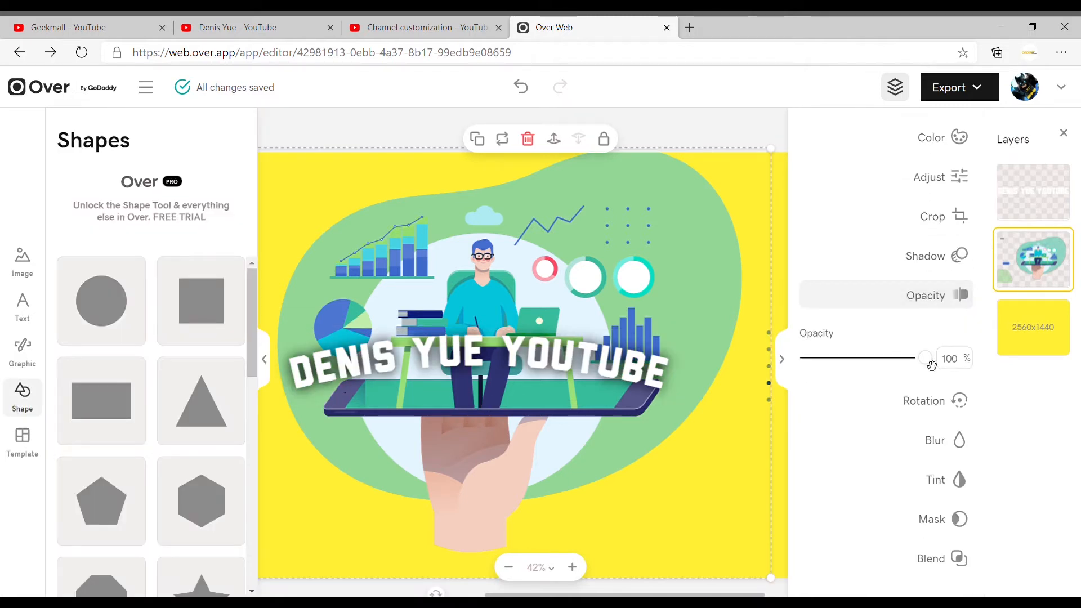
left_click_drag(917, 364, 833, 361)
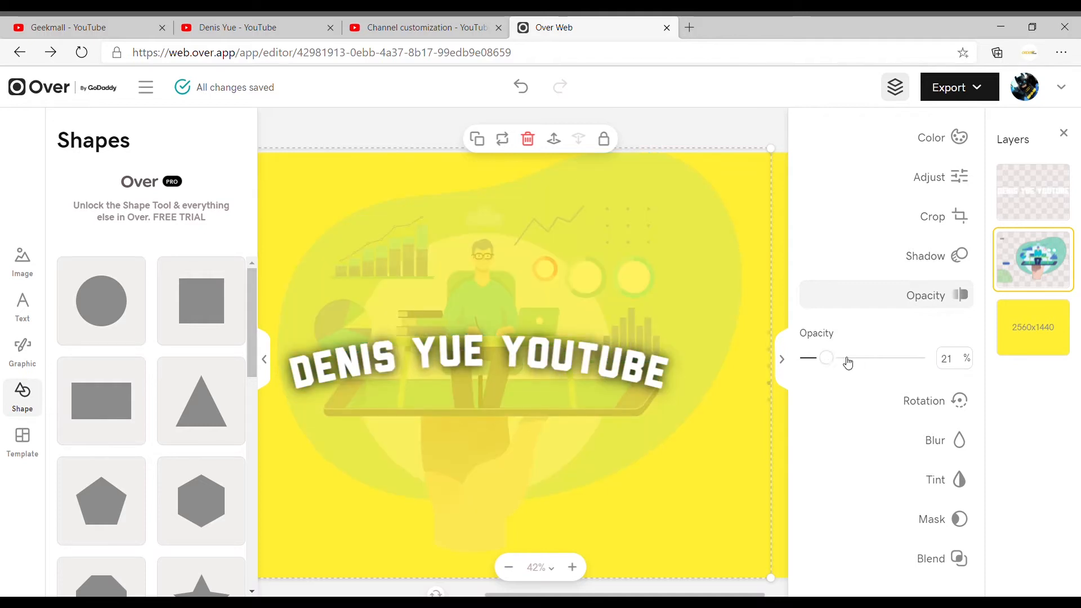
mouse_move(833, 367)
left_mouse_down()
mouse_move(844, 362)
mouse_move(824, 361)
mouse_move(835, 363)
left_mouse_up()
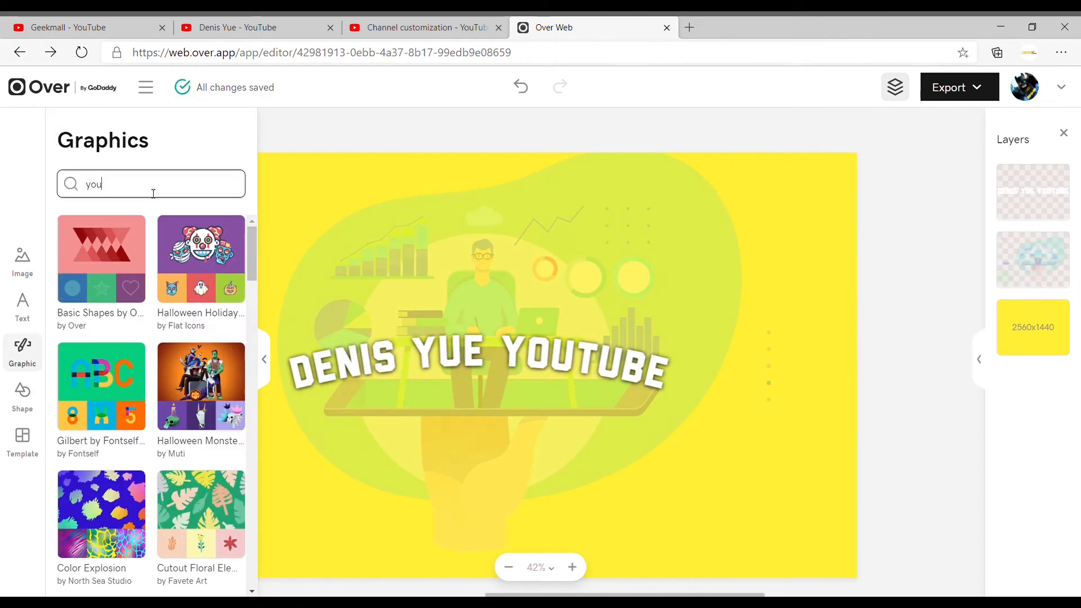
- Search the graphics for "youtube" and add the free round red Smallicons YouTube logo to the canvas
type("tube")
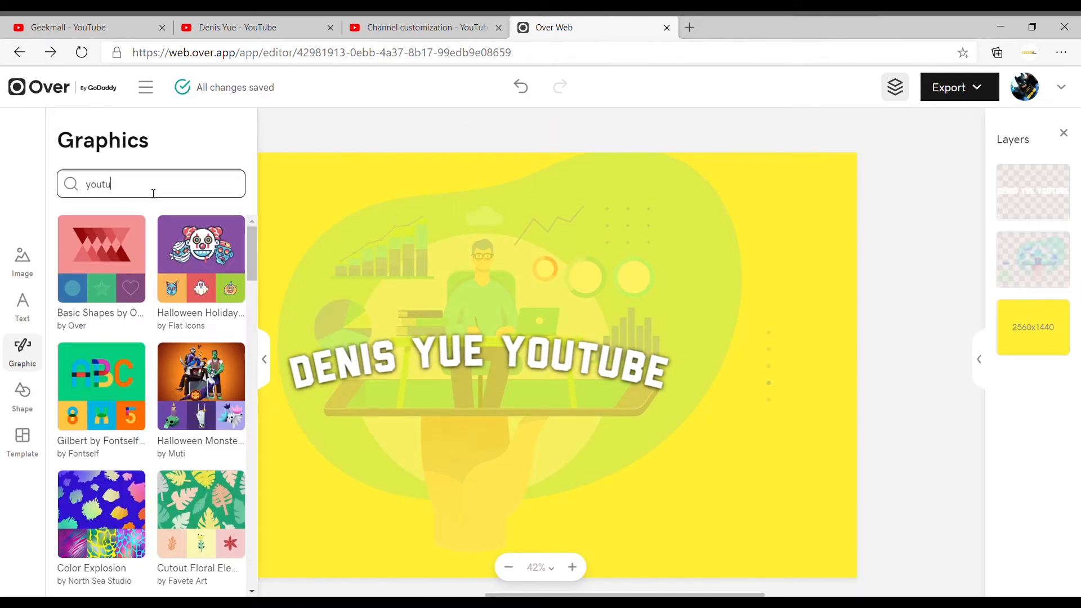
key("Return")
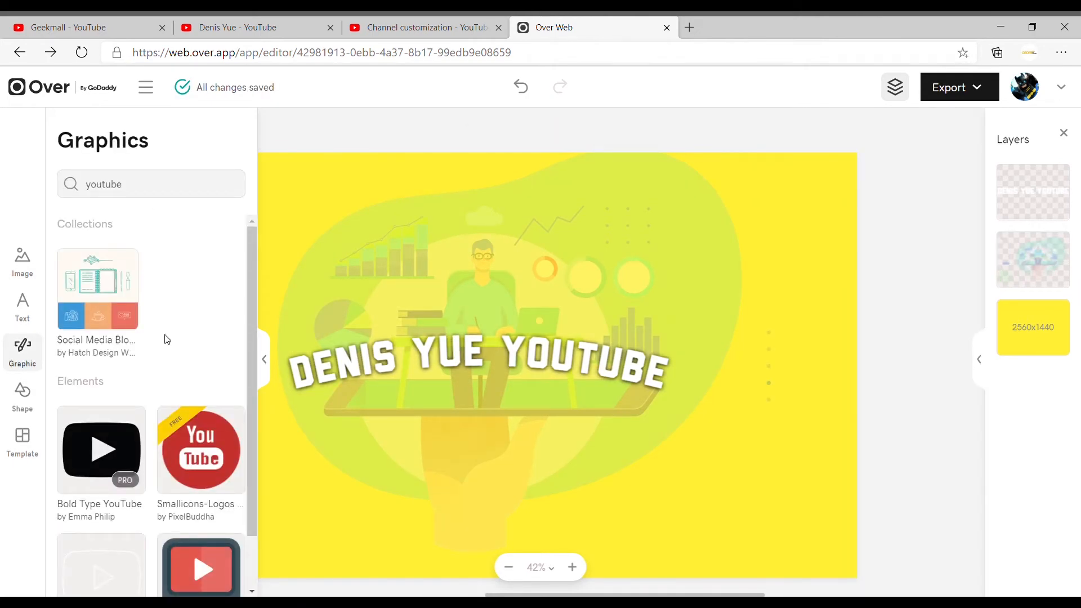
scroll(167, 339, "down", 1)
left_click(201, 388)
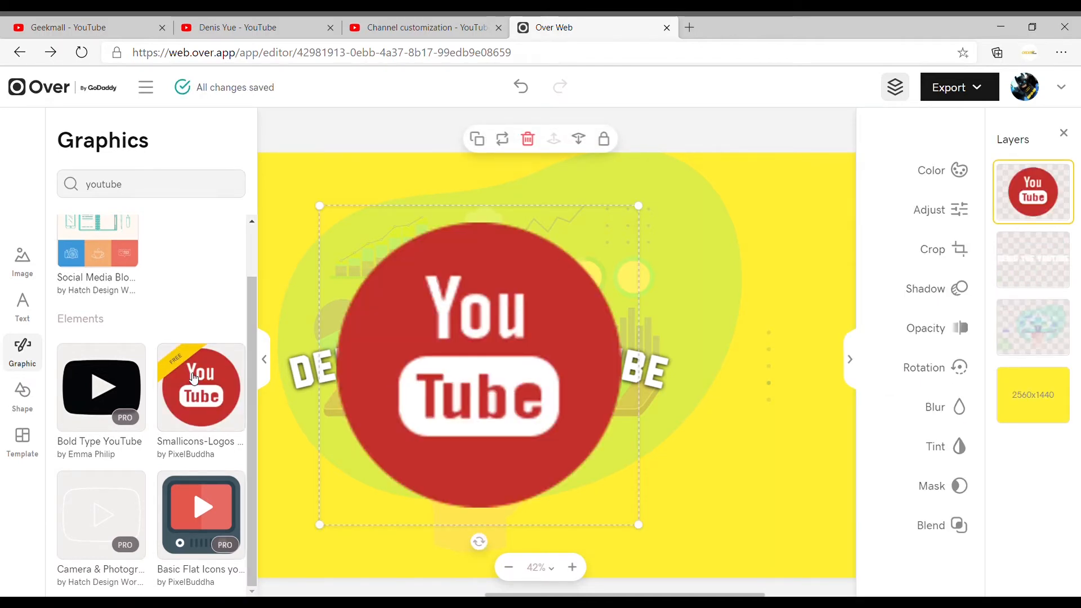
- Shrink the YouTube logo, place it between the owner's name and "YouTube" in the title, and widen the gap between the words around it
left_click(507, 375)
left_click(503, 371)
double_click(555, 352)
key("Left")
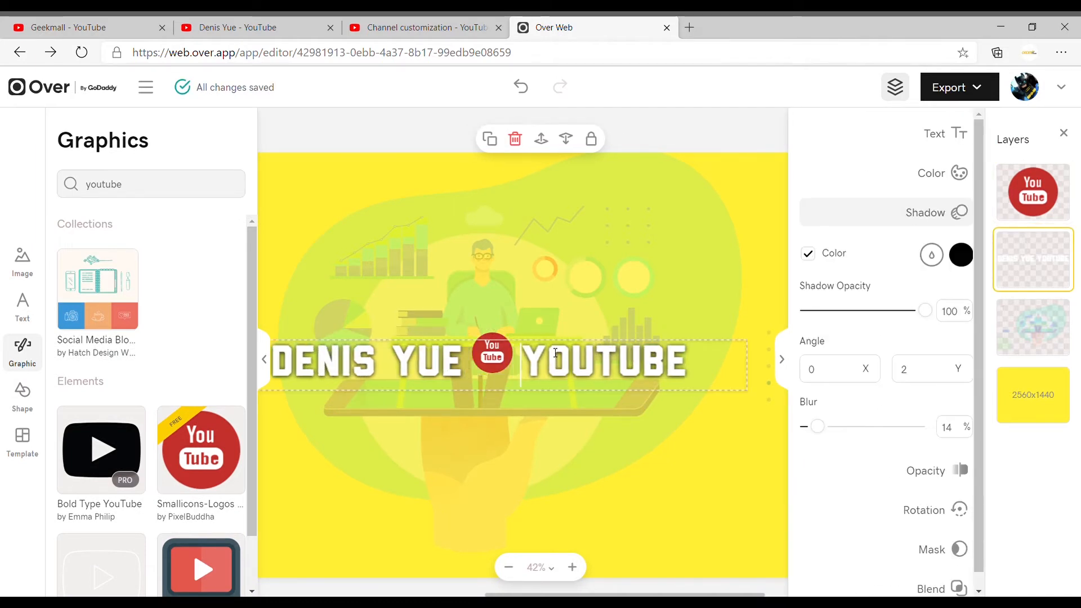
left_click(546, 427)
left_click(497, 360)
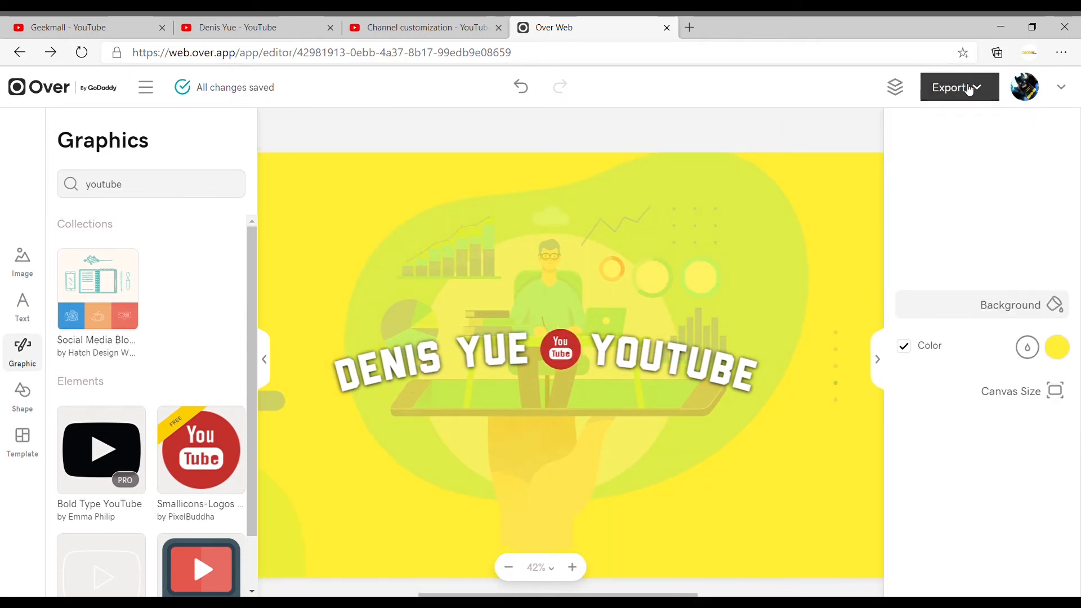
- Export the channel cover as a JPEG under a custom file name
left_click(980, 91)
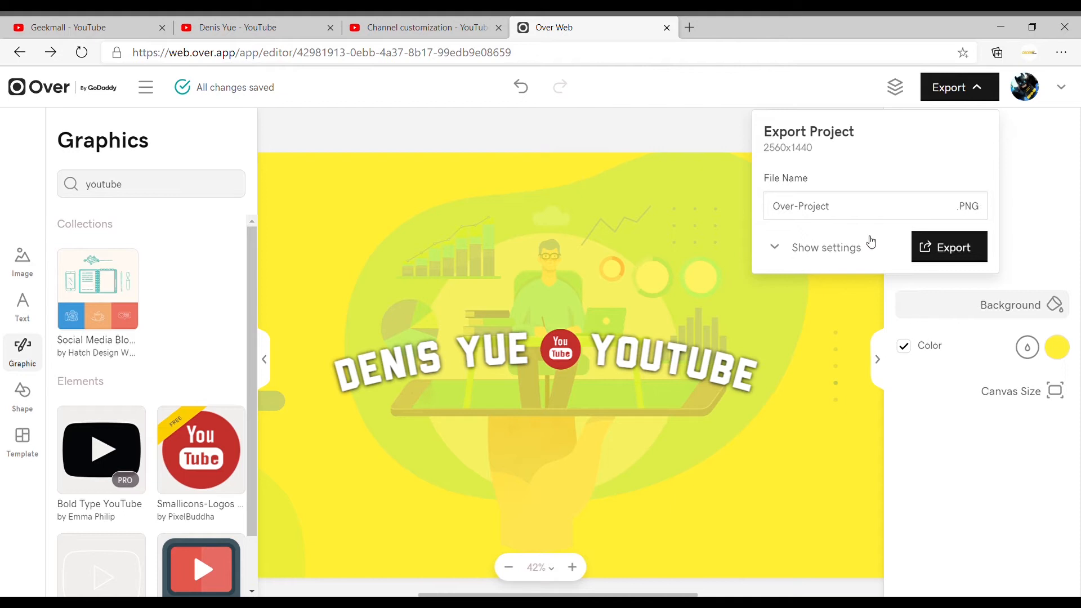
left_click(775, 247)
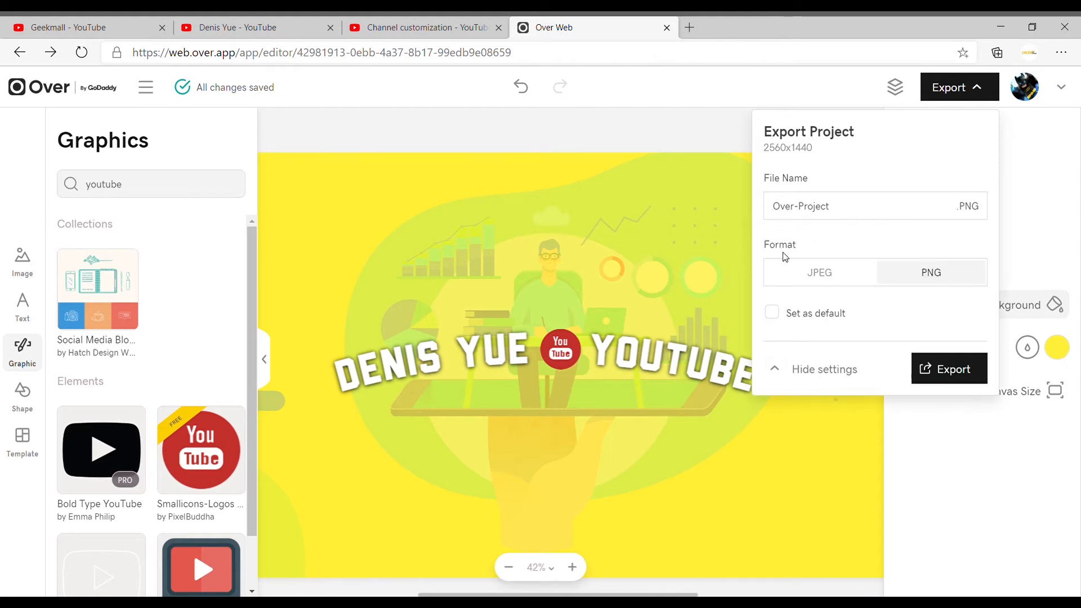
left_click(836, 278)
key("ctrl+a")
type("denisyue_youtube_cover")
left_click(951, 453)
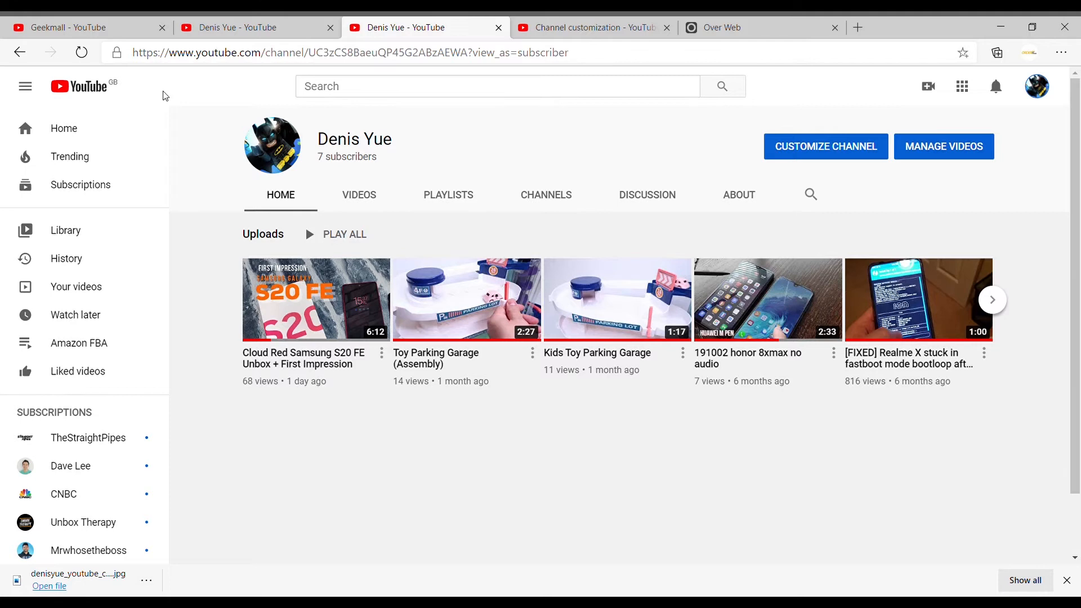
- Switch to the YouTube channel page, open its branding customization and upload the exported cover as the banner image
left_click(825, 142)
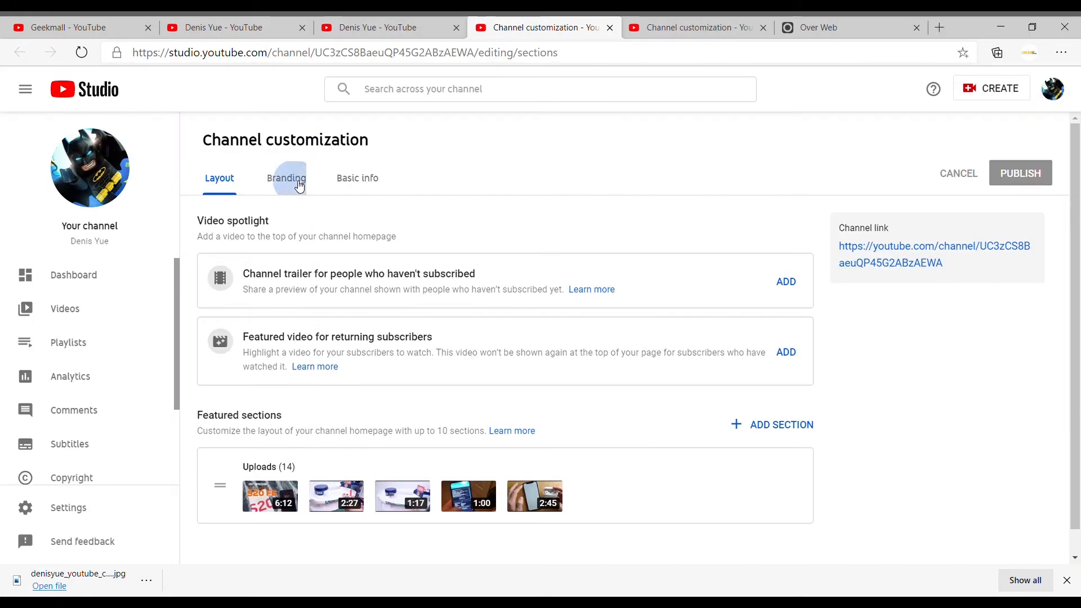
left_click(298, 182)
scroll(466, 346, "down", 1)
left_click(448, 414)
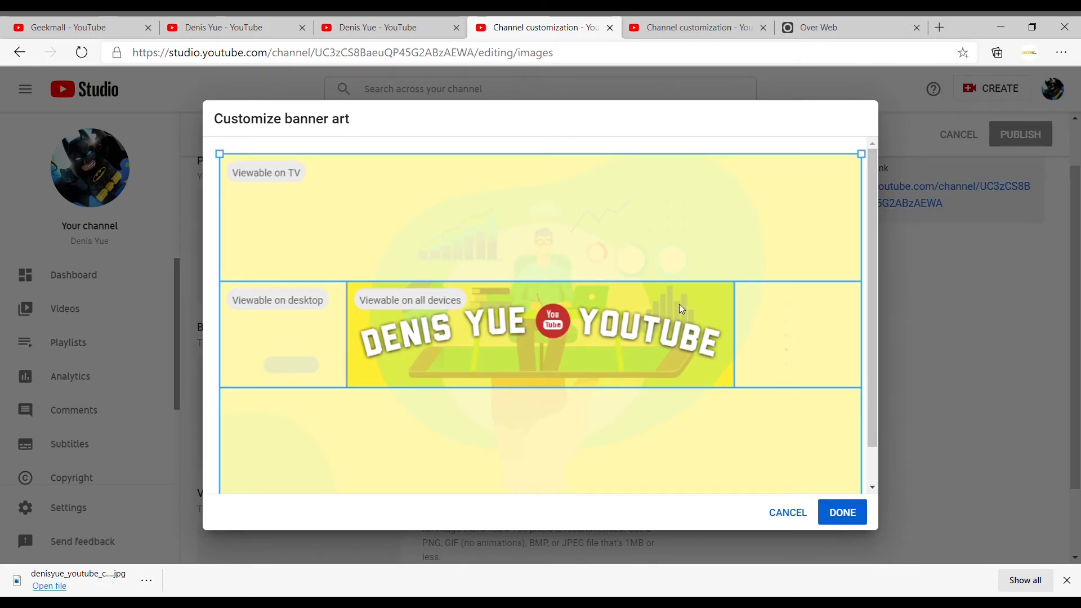
- Review the banner art across the TV, desktop and all-device areas, accept it and publish the branding changes
scroll(635, 324, "down", 2)
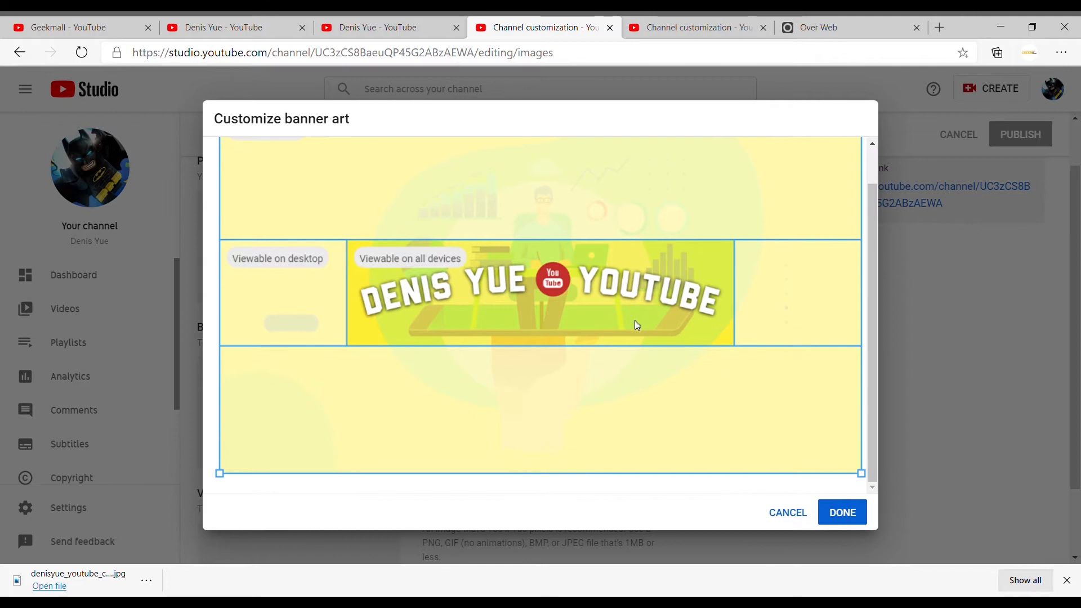
scroll(634, 320, "up", 2)
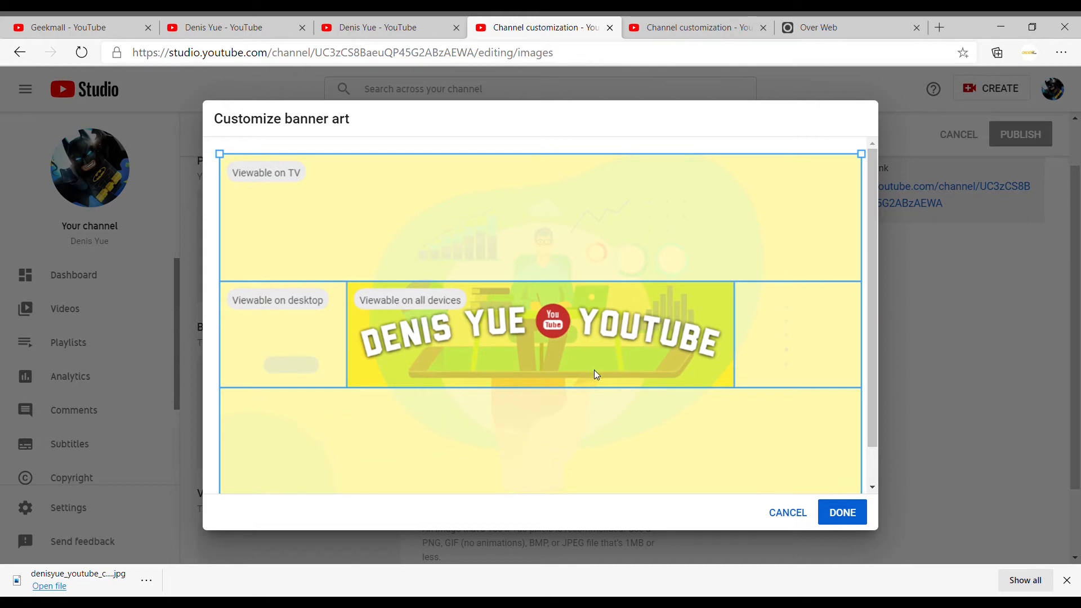
scroll(646, 379, "down", 1)
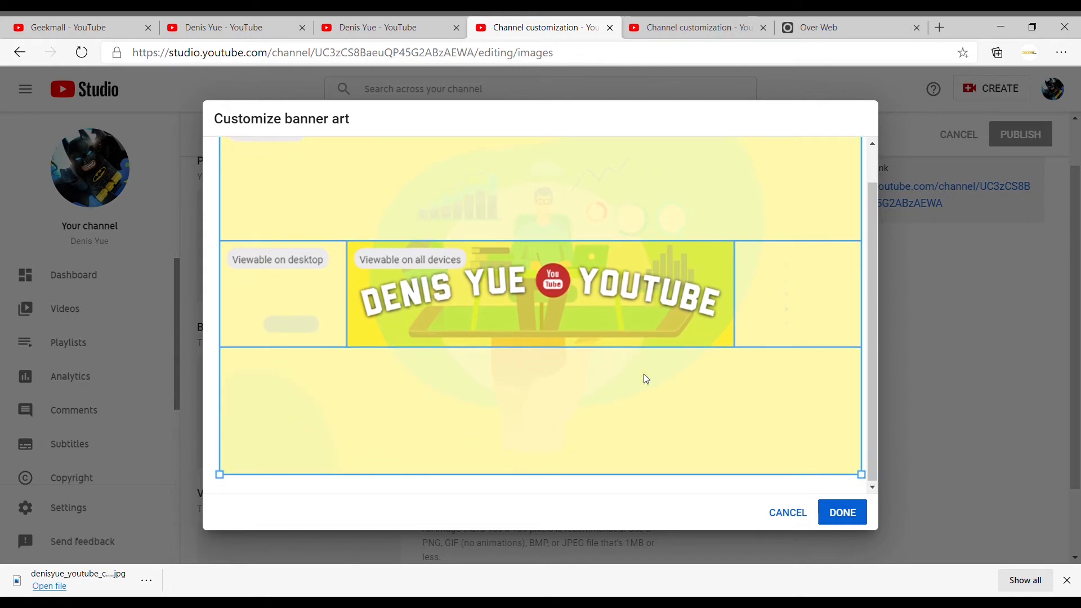
left_click(842, 513)
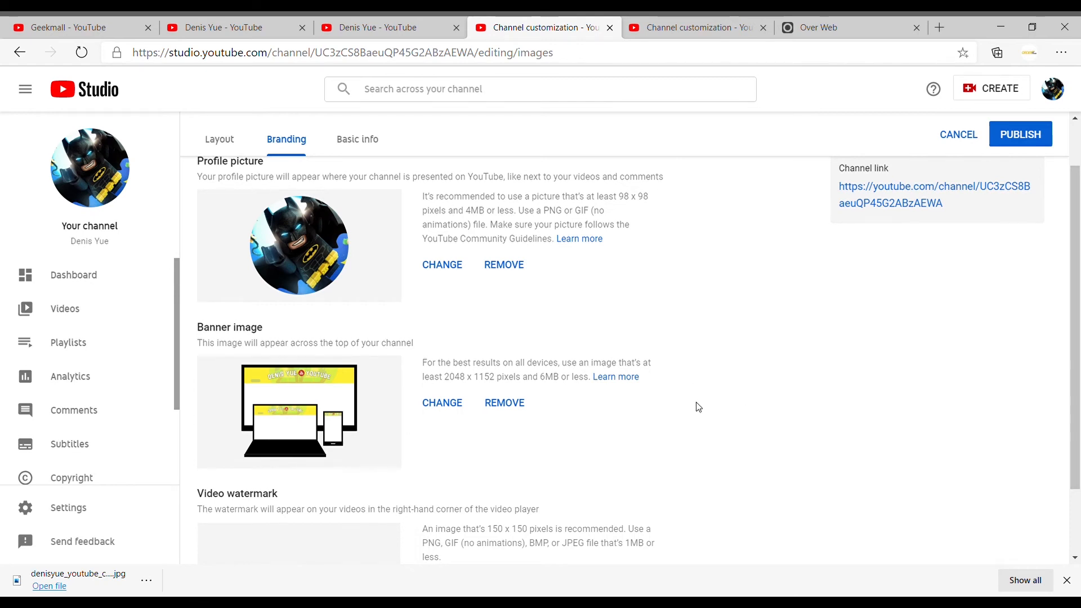
scroll(698, 407, "up", 1)
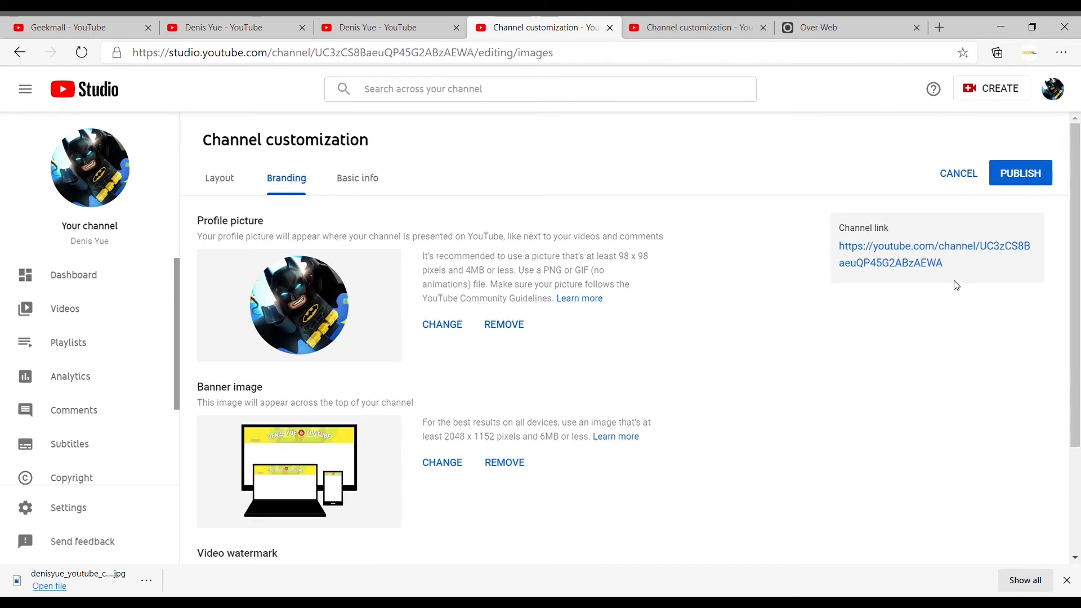
left_click(1020, 178)
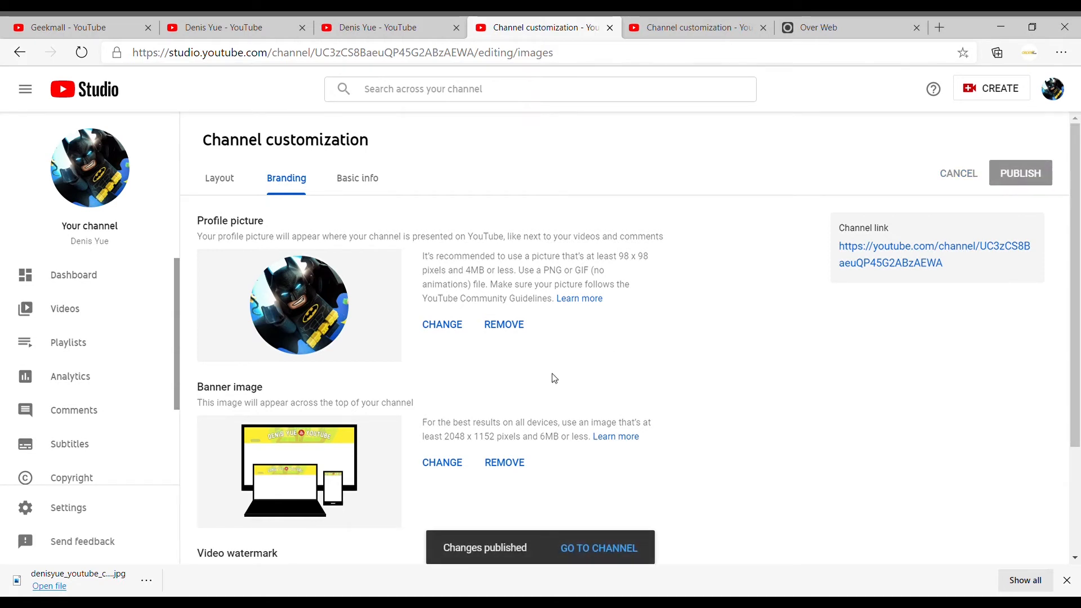
- Switch back to Over, create a new project and browse the canvas size presets
scroll(555, 377, "down", 3)
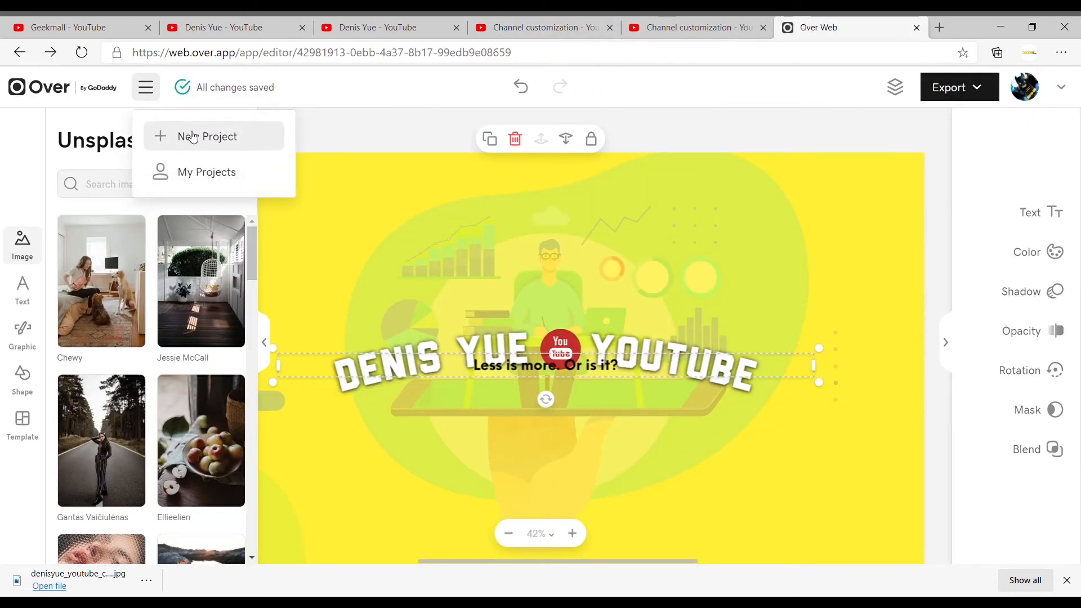
left_click(193, 136)
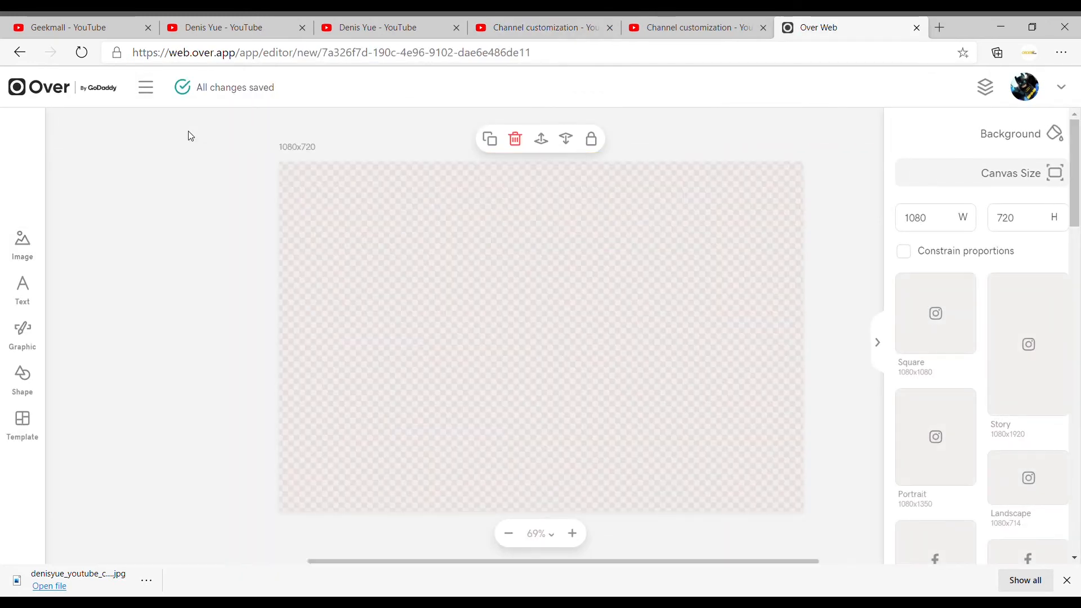
scroll(981, 262, "down", 10)
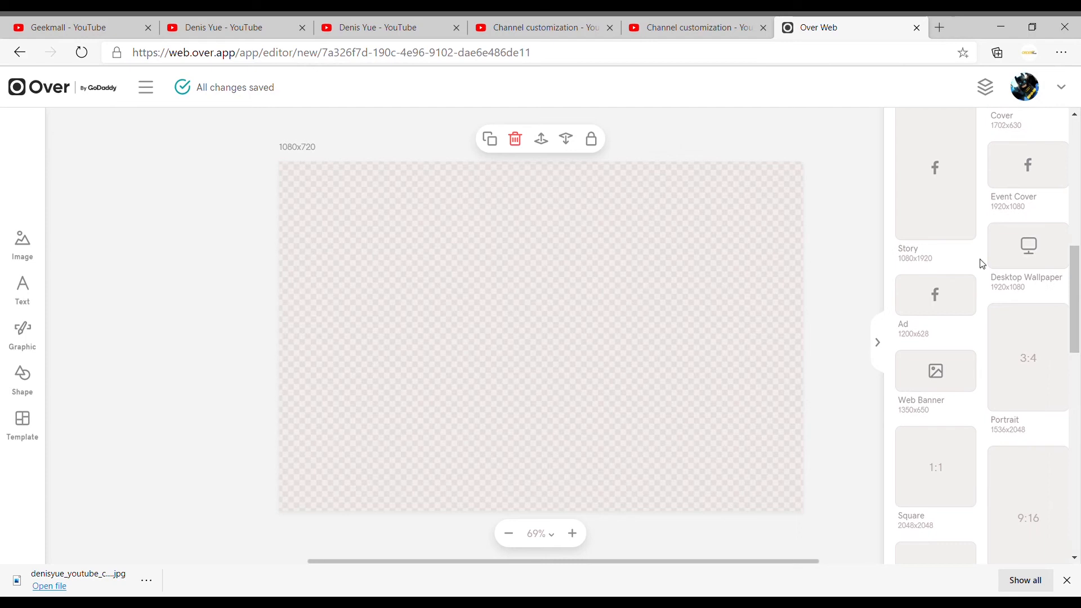
scroll(981, 263, "down", 10)
- Switch to YouTube Studio and check the recommended image size for the video watermark
left_click(547, 29)
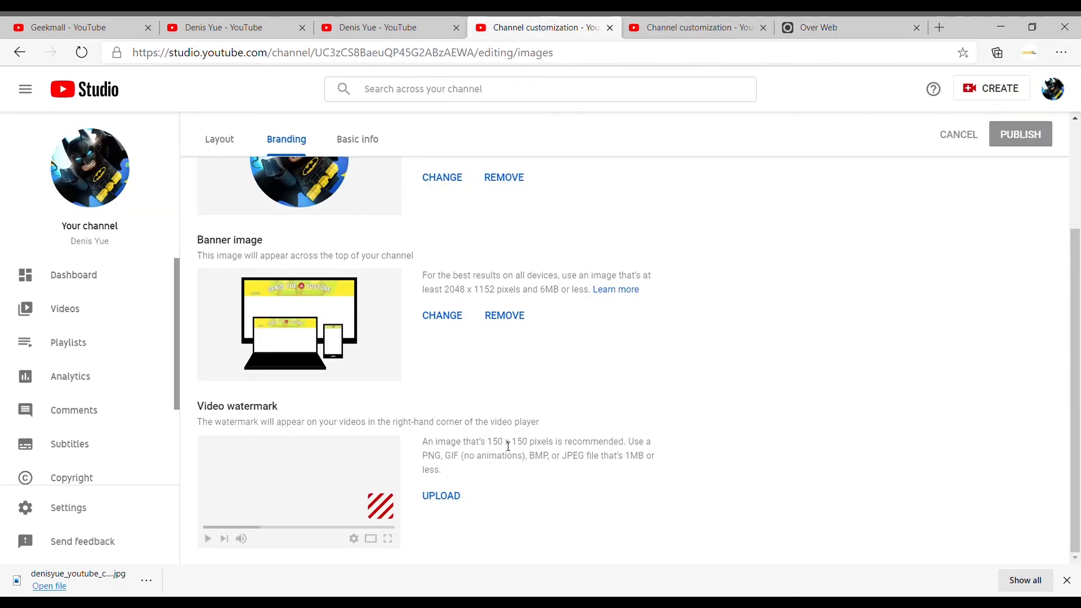
scroll(510, 443, "up", 3)
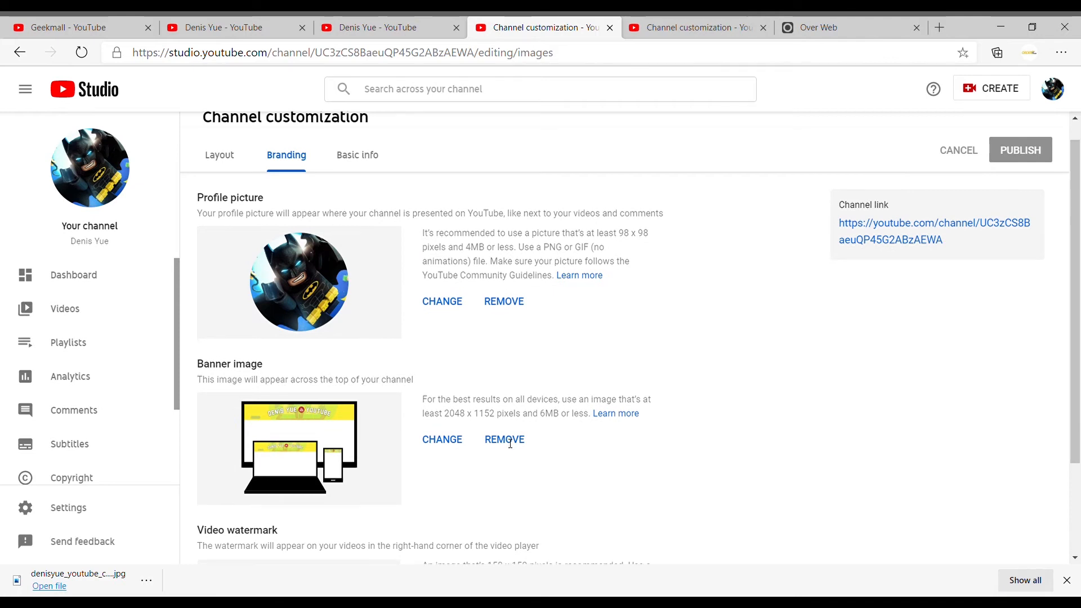
scroll(510, 444, "down", 1)
scroll(510, 444, "down", 1)
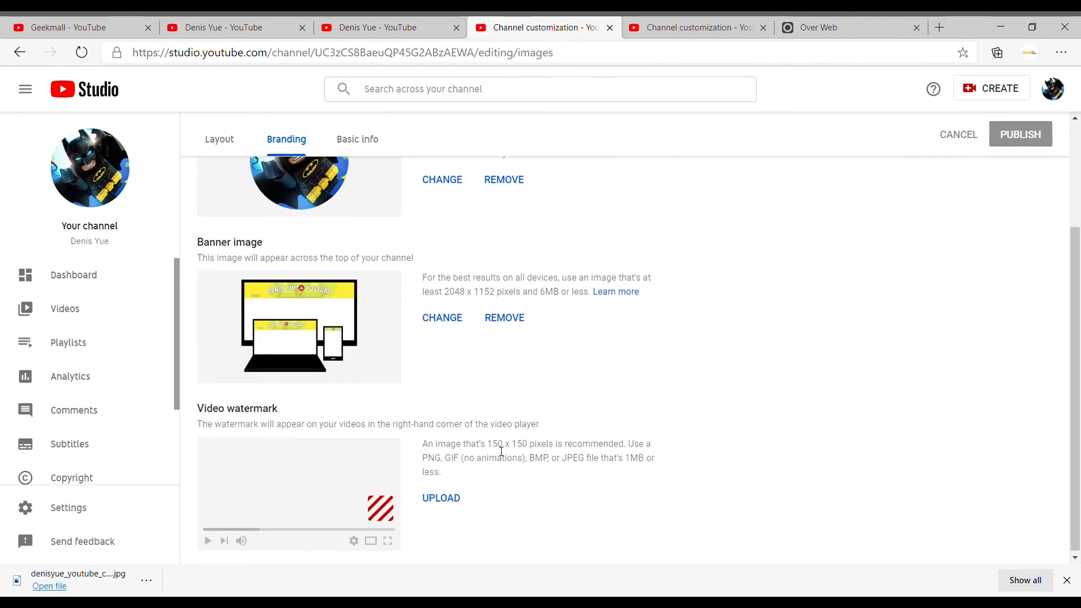
left_click_drag(482, 446, 533, 451)
- Return to Over and set the new project's canvas size to 150 wide by 150 high
left_click(818, 29)
scroll(956, 400, "up", 10)
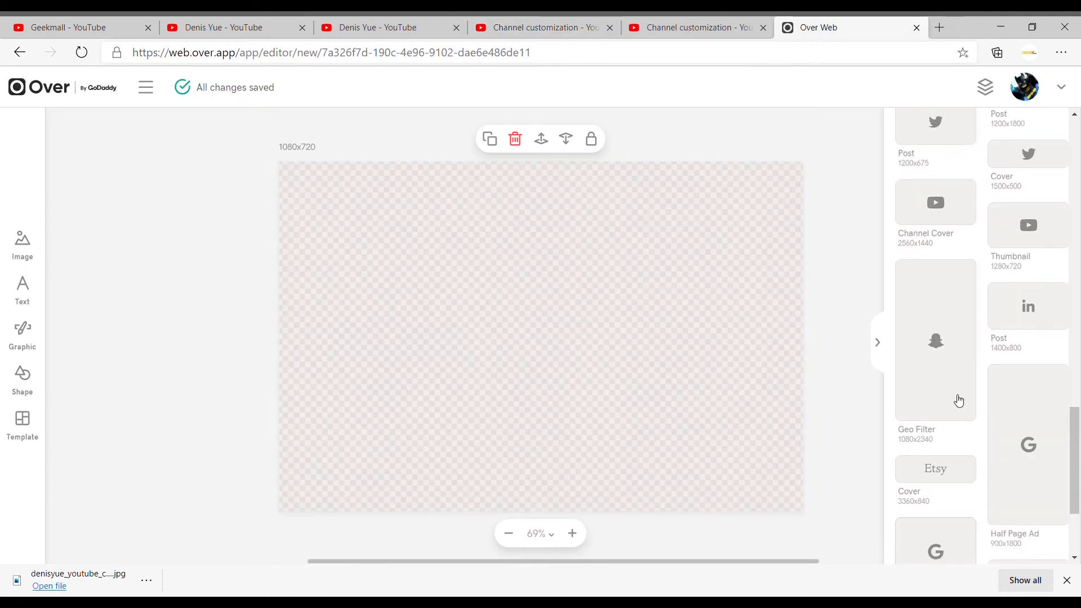
scroll(956, 400, "up", 5)
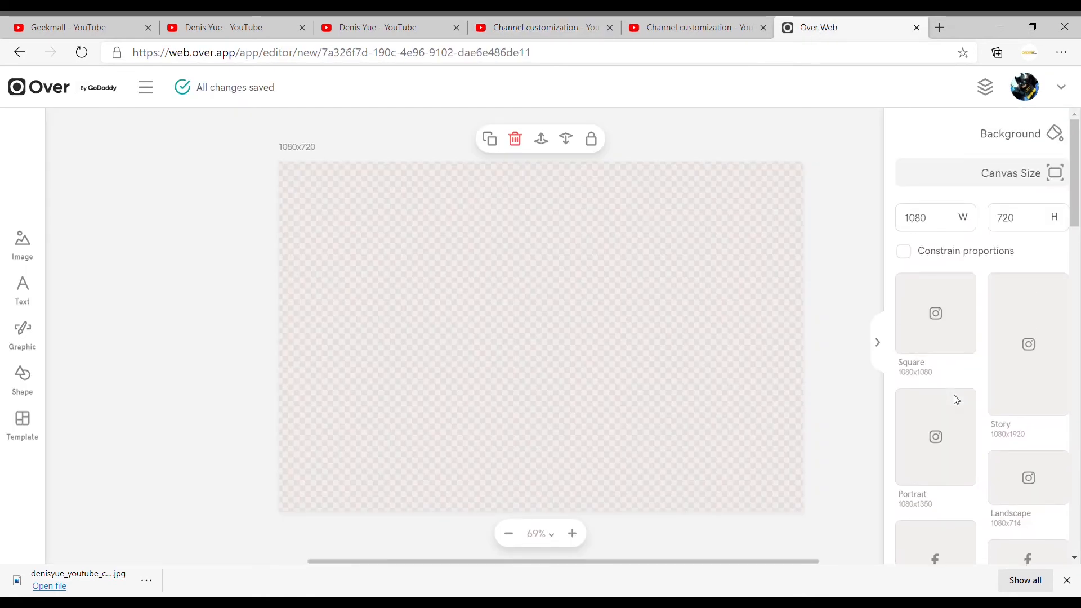
left_click(949, 229)
left_click_drag(948, 230, 883, 216)
type("1")
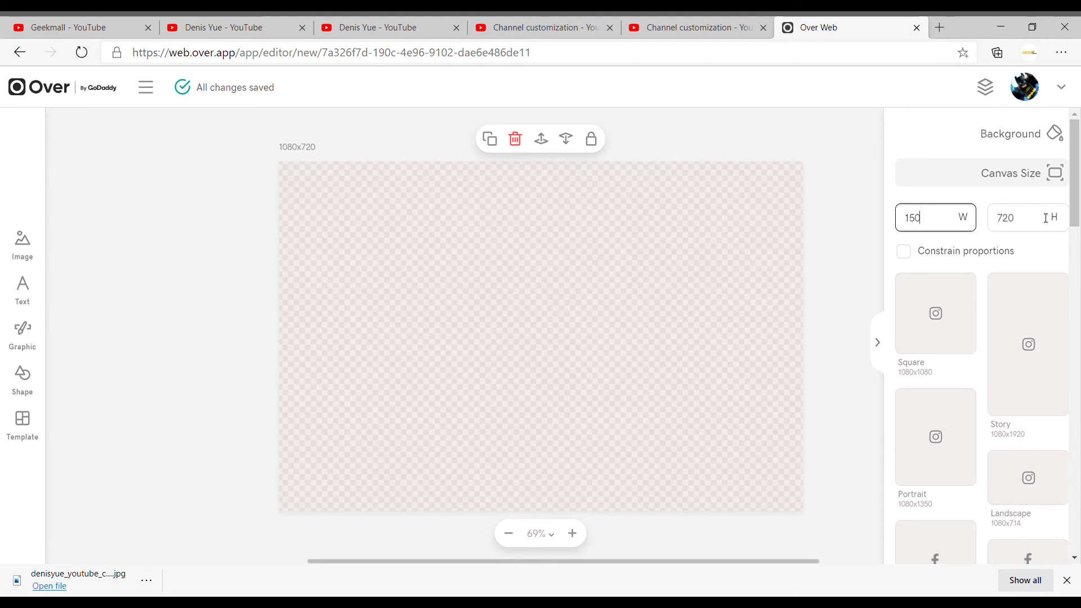
left_click_drag(1045, 218, 980, 217)
type("150")
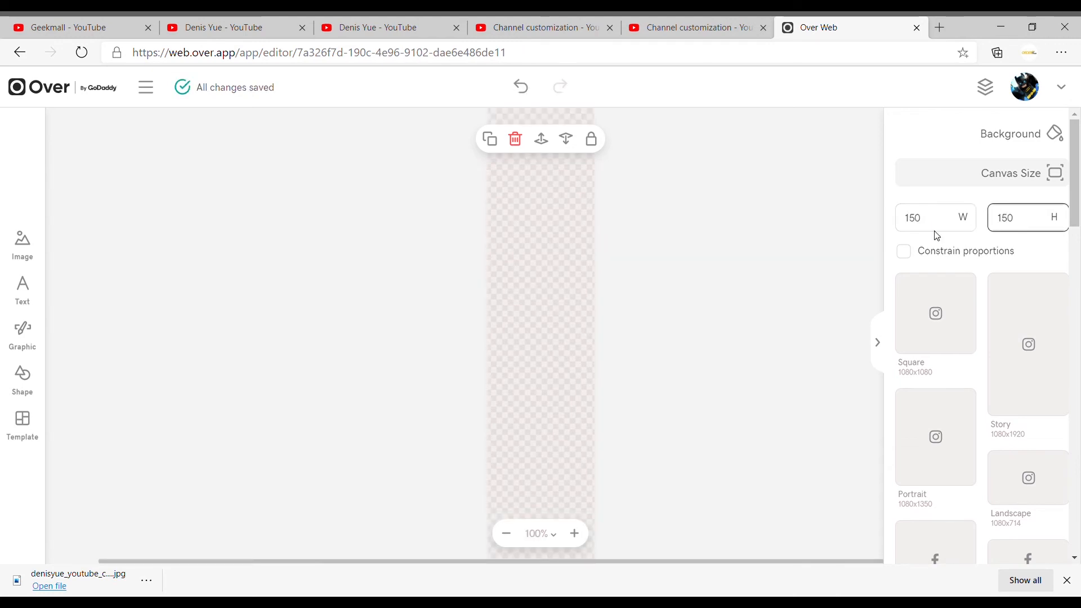
- Add a text element to the blank 150x150 canvas with the channel owner's short name split over two lines
left_click(714, 321)
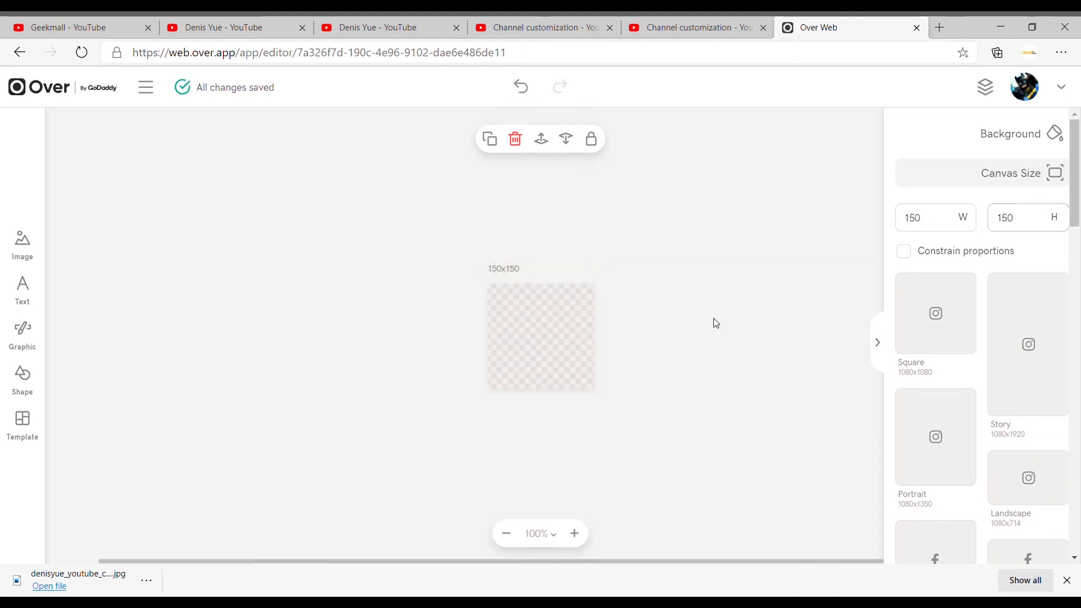
left_click(34, 296)
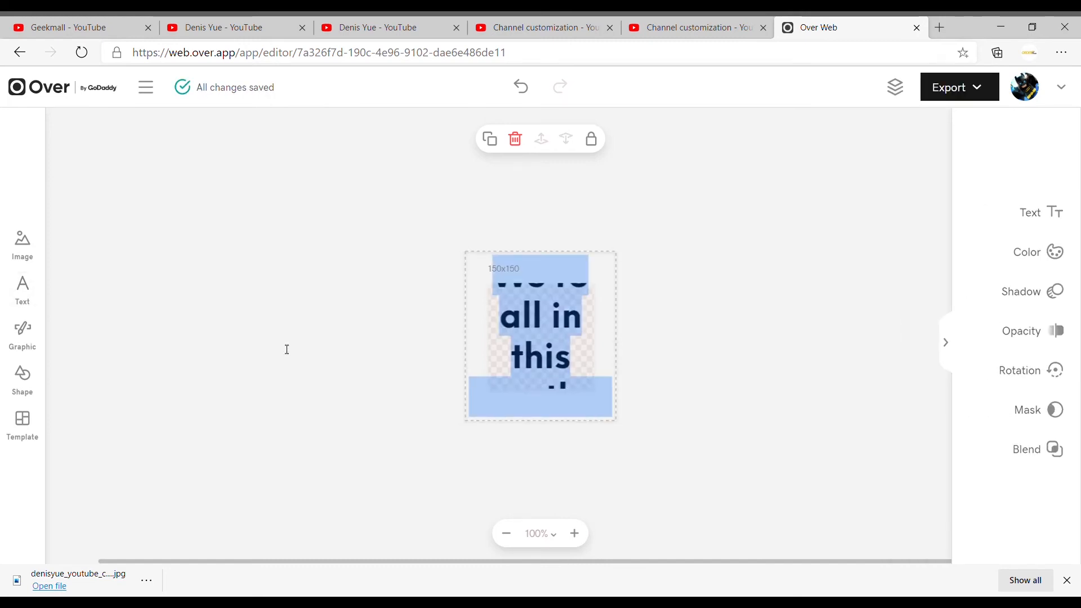
key("BackSpace")
type("D")
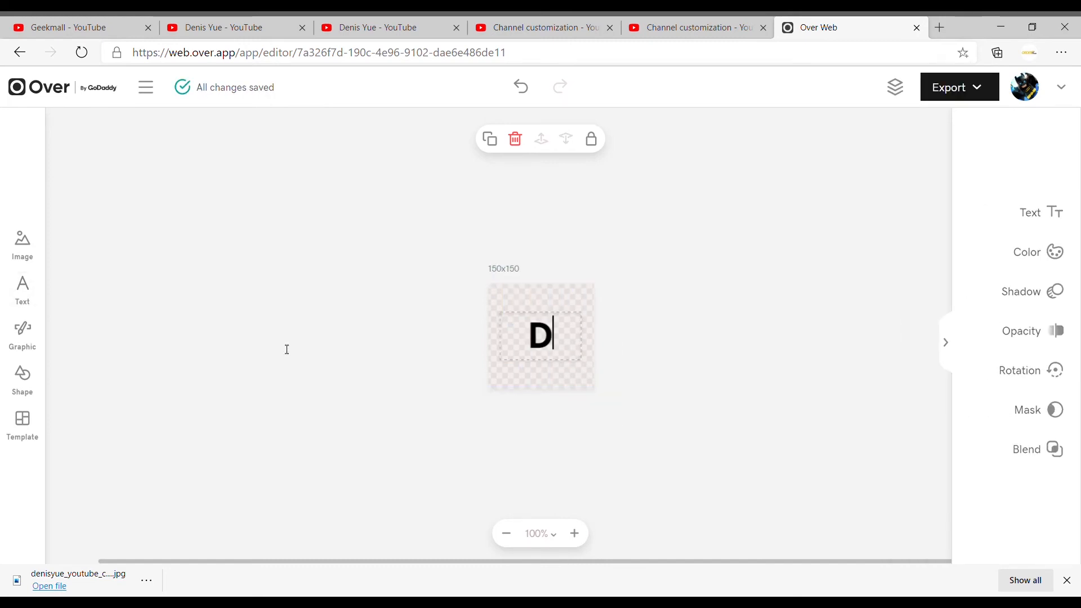
type("en")
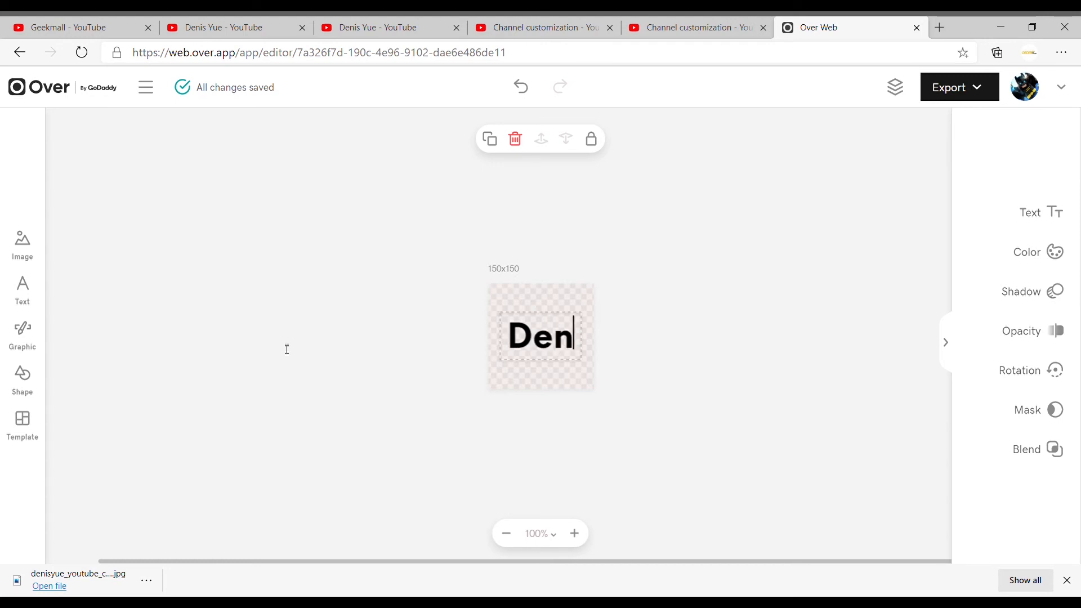
key("Return")
type("Yue")
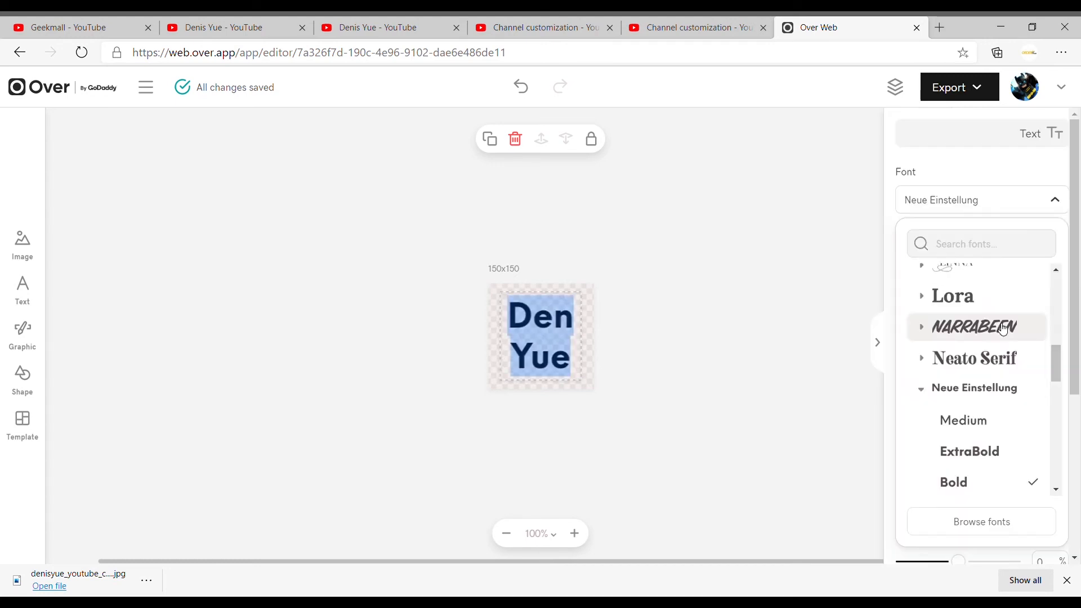
- Set the font of the two-line name text to Liberator Regular
scroll(1003, 330, "up", 2)
scroll(1002, 330, "up", 1)
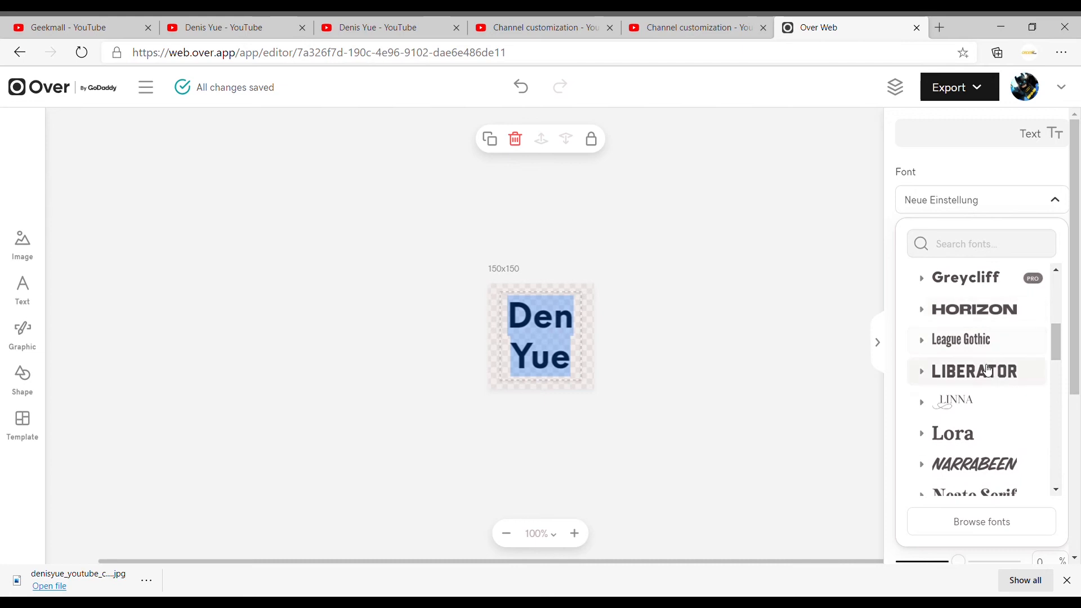
left_click(989, 371)
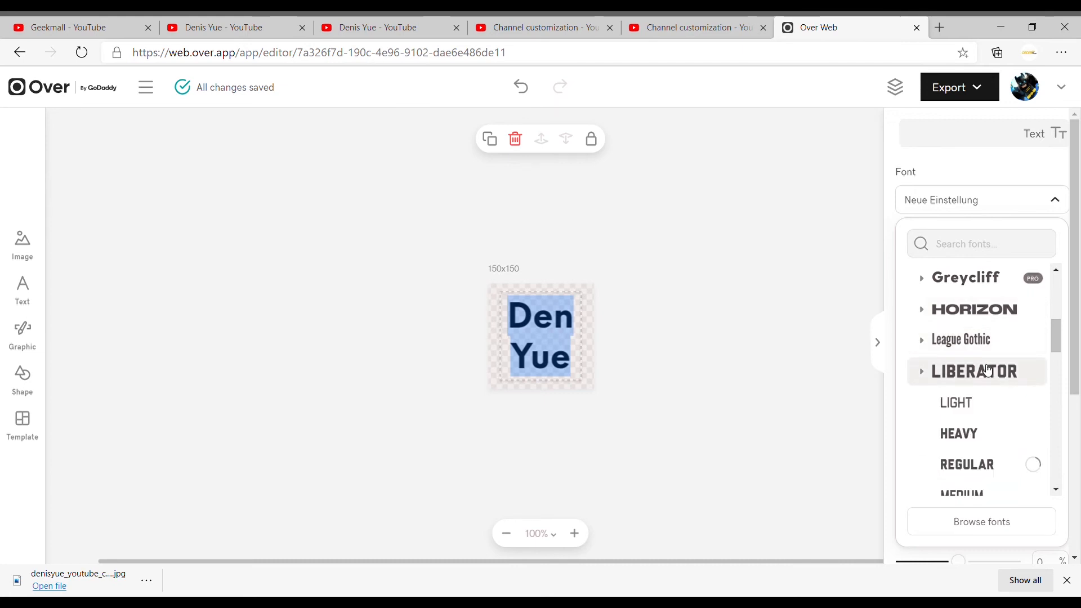
left_click(580, 349)
left_click(649, 355)
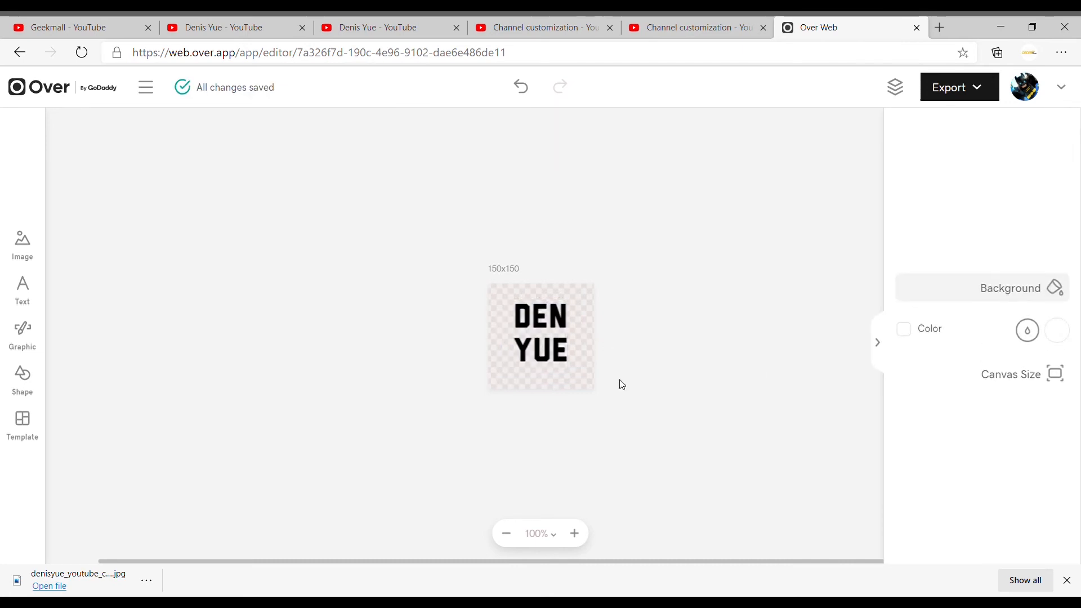
- Enlarge the name text to nearly fill the canvas and colour it bright yellow
left_click(545, 329)
left_click(545, 329)
scroll(950, 377, "down", 5)
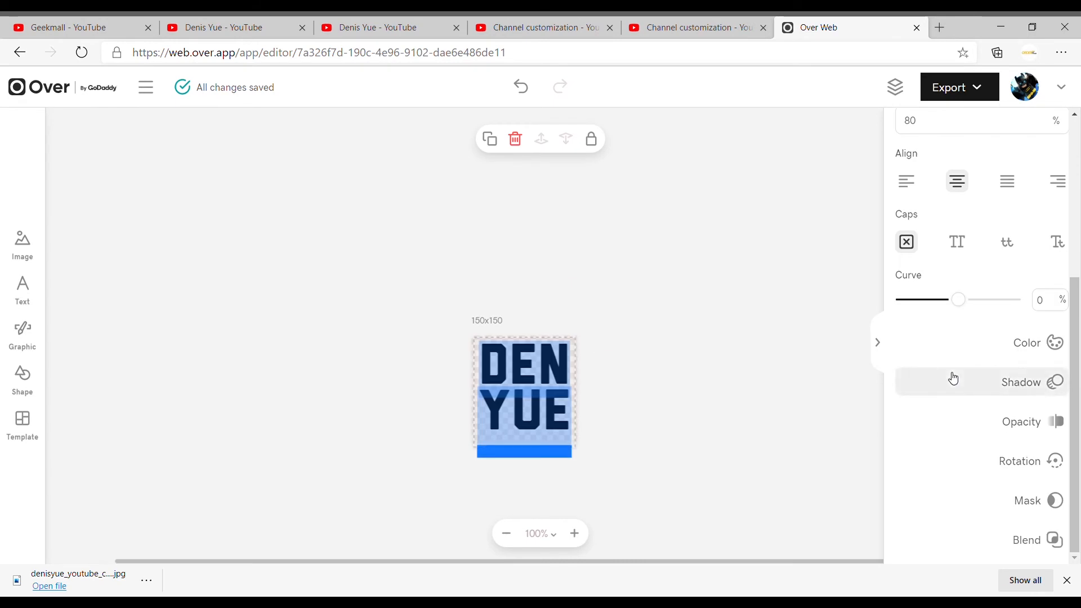
left_click(1042, 340)
left_click(937, 272)
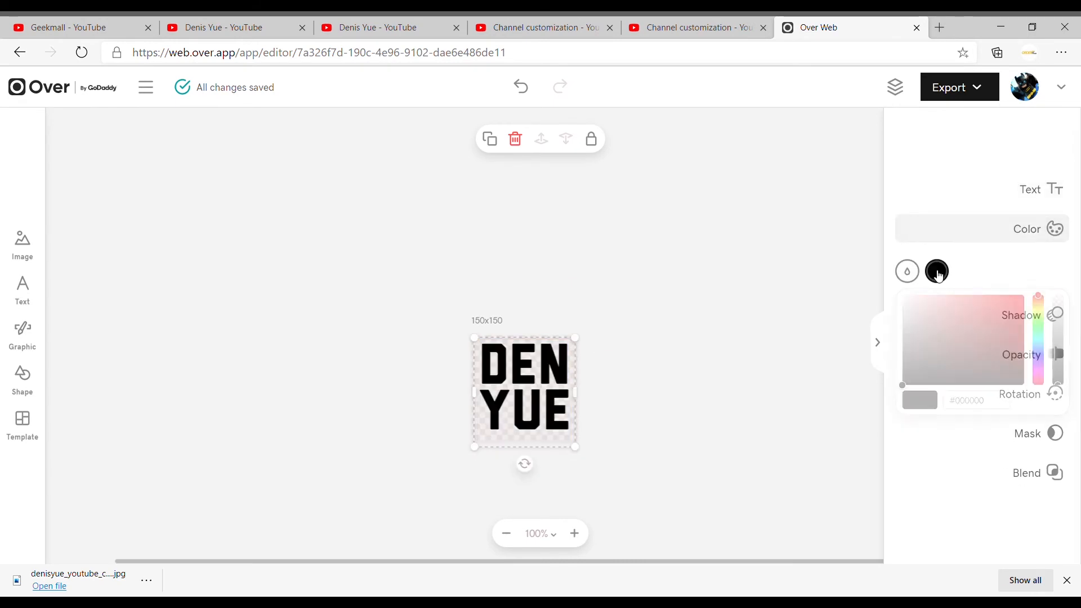
left_click(1038, 309)
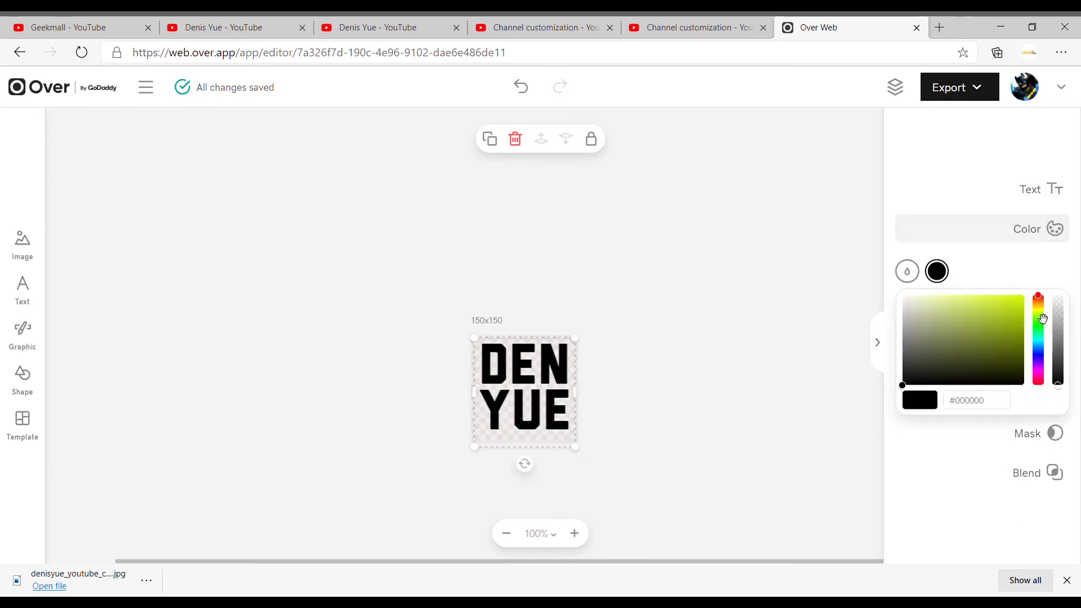
left_click(1022, 294)
left_click(939, 513)
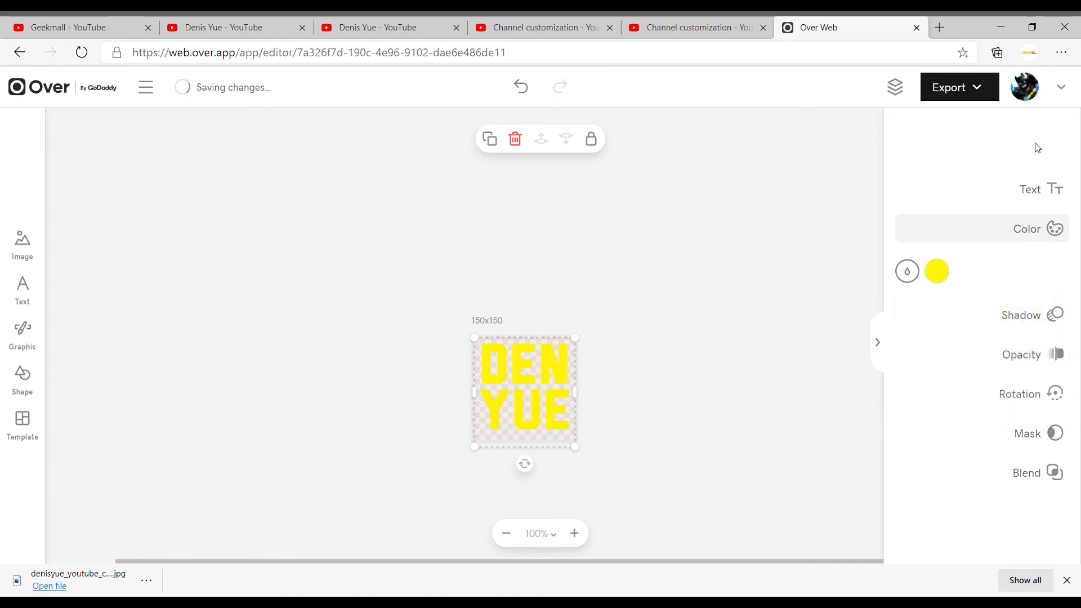
left_click(862, 99)
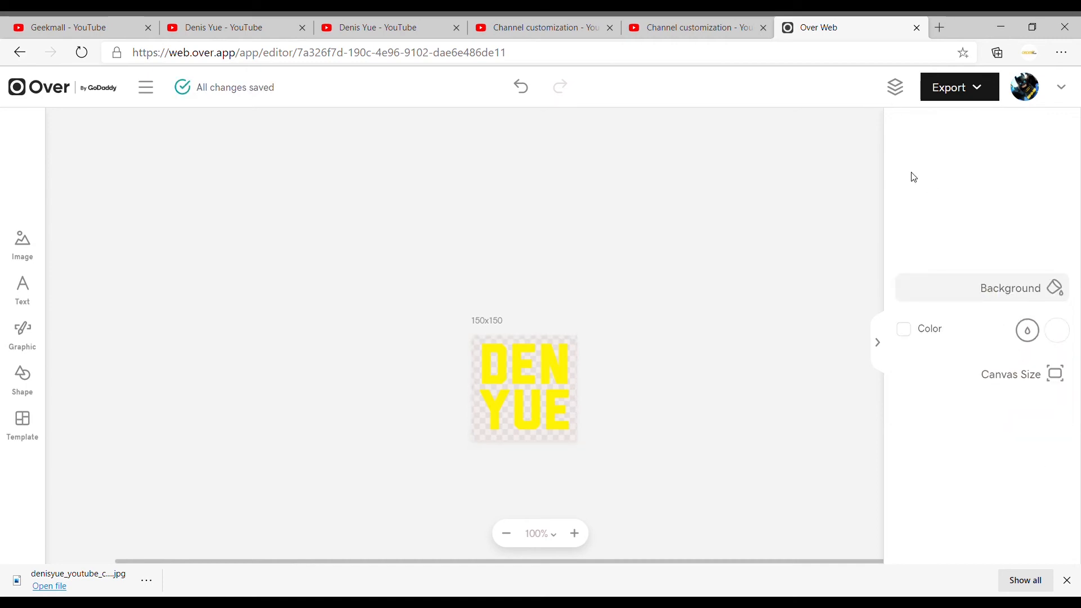
- Export the transparent 150x150 design in PNG format
left_click(980, 92)
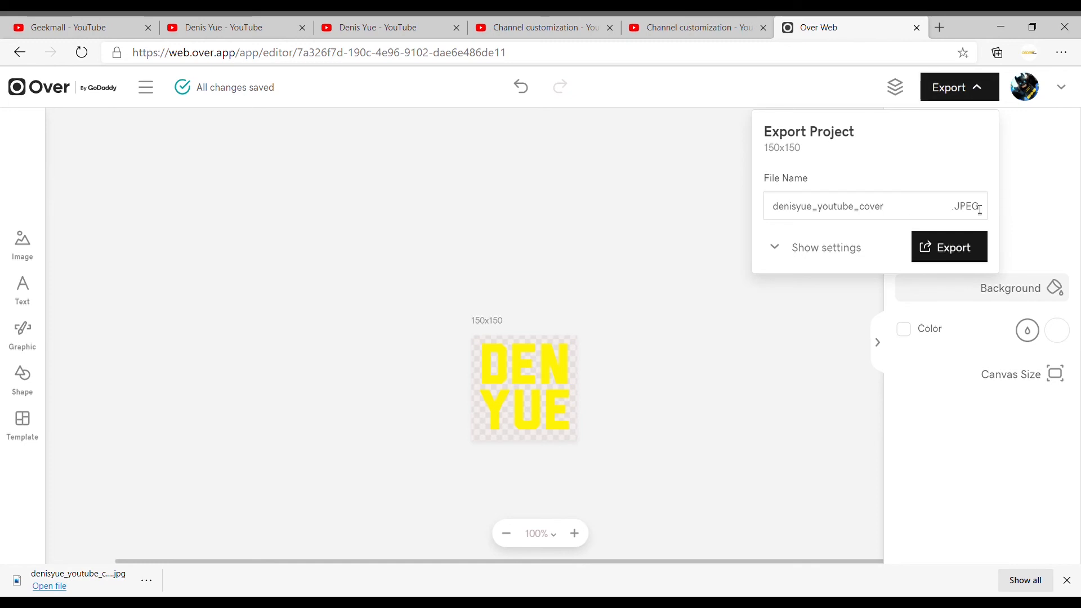
left_click(841, 248)
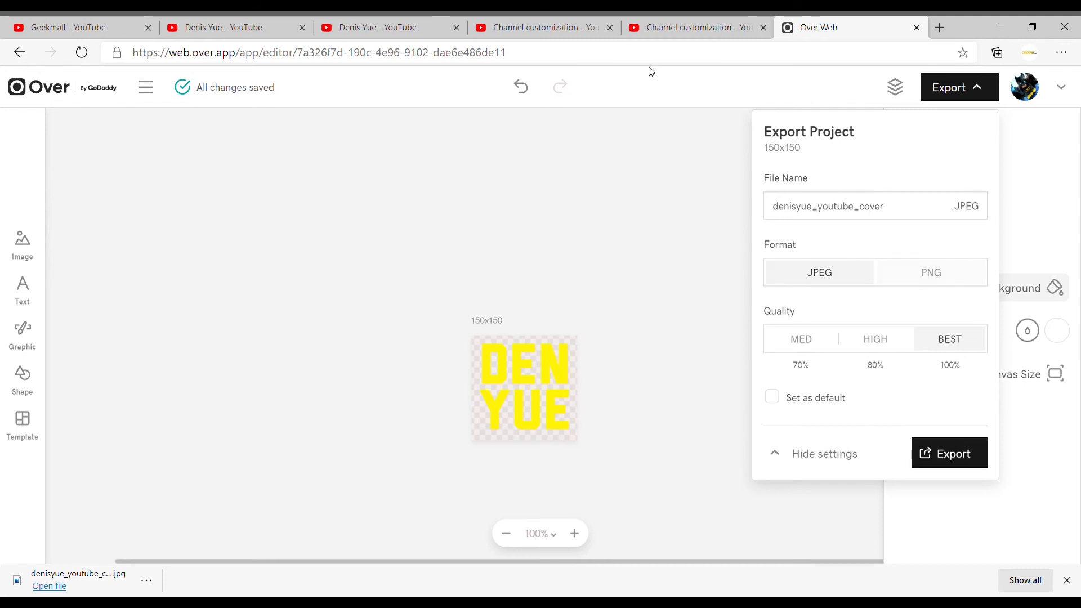
left_click(938, 277)
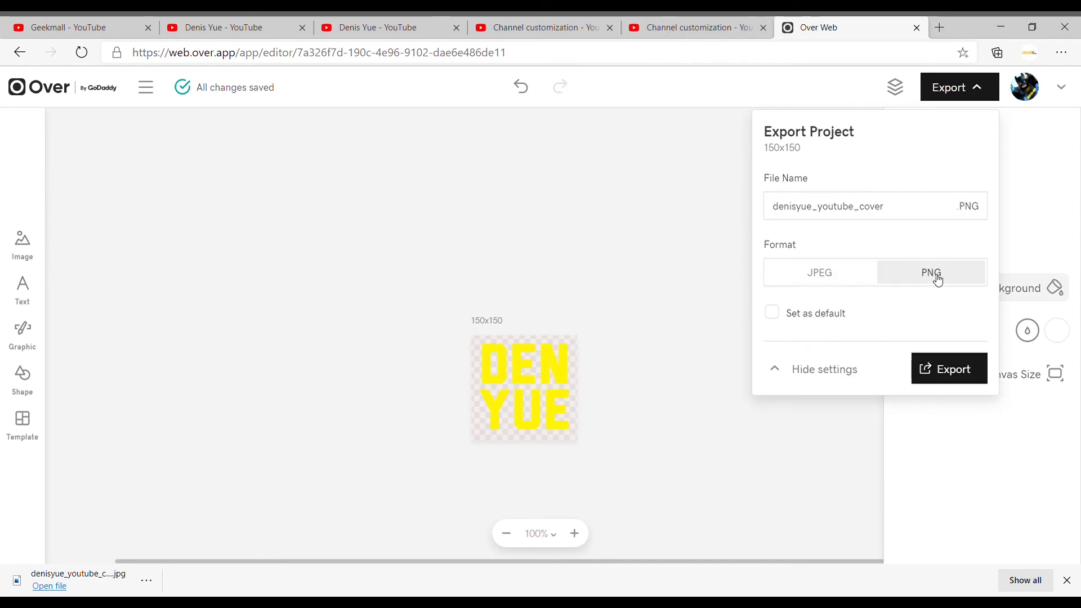
left_click(949, 373)
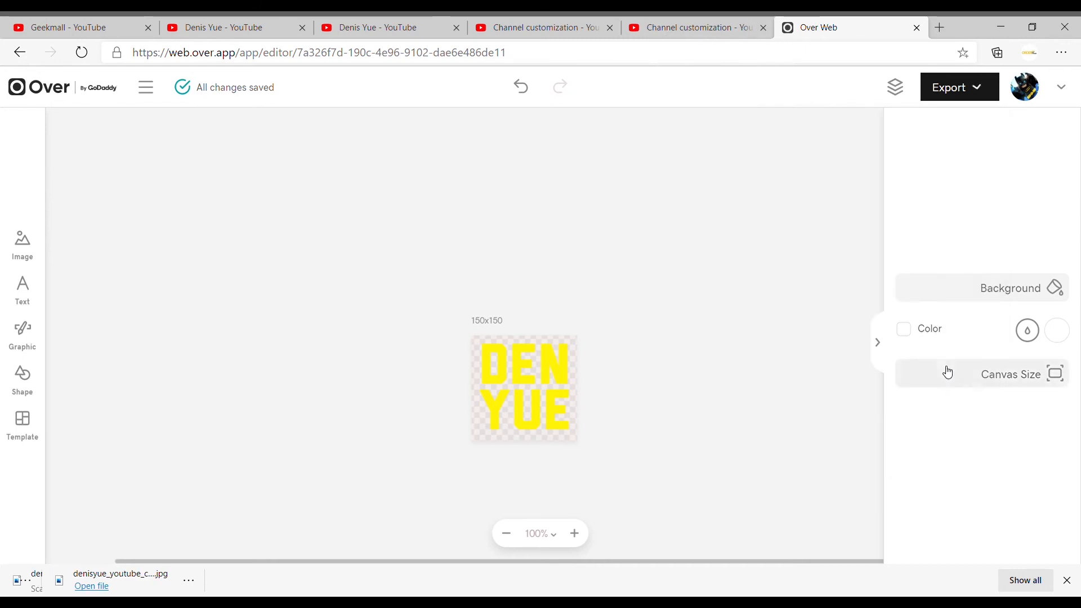
- Switch to YouTube Studio, upload the exported PNG as the video watermark and accept its crop
left_click(559, 30)
left_click(442, 499)
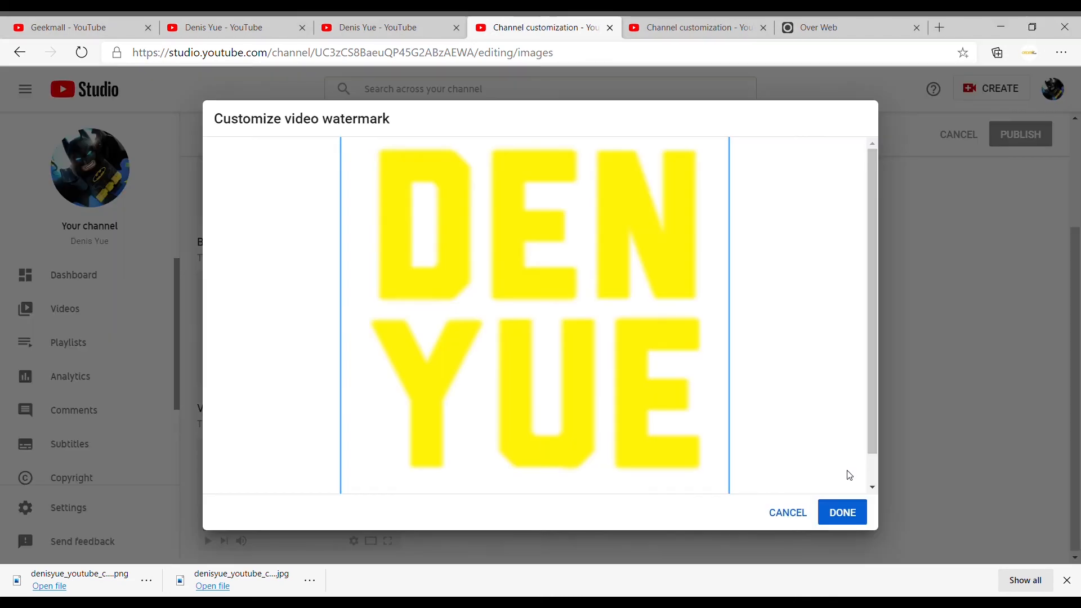
left_click(843, 519)
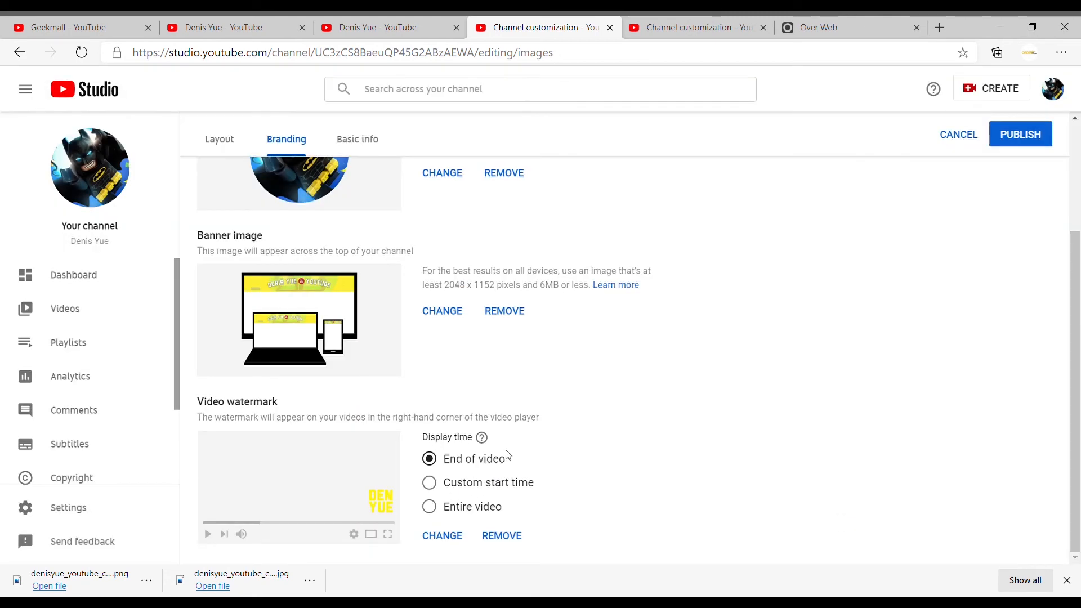
- Set the watermark's display time to Entire video and publish the branding changes
left_click(490, 509)
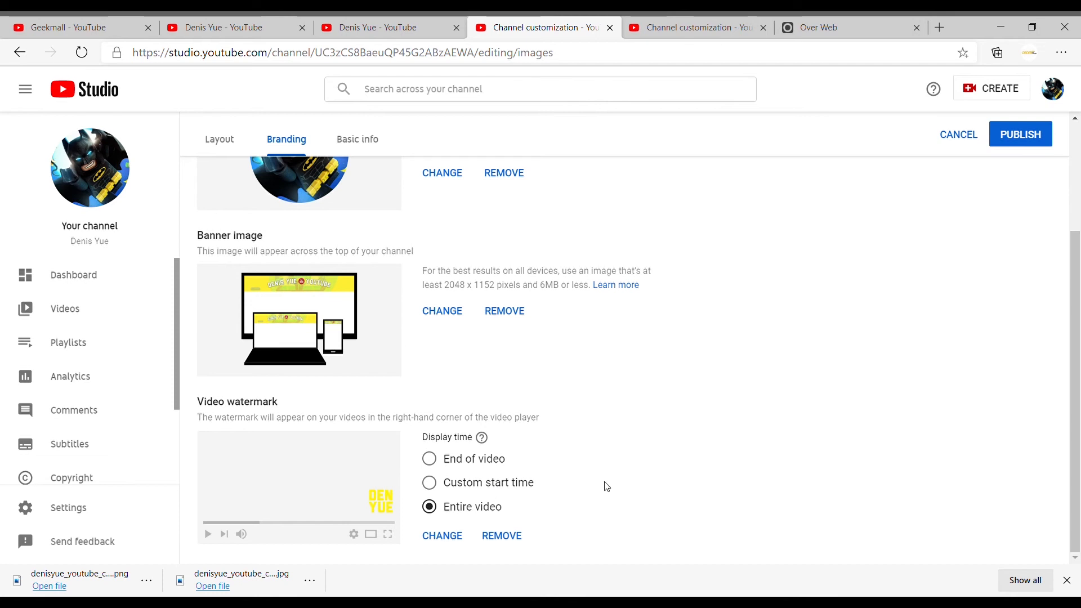
scroll(606, 487, "up", 3)
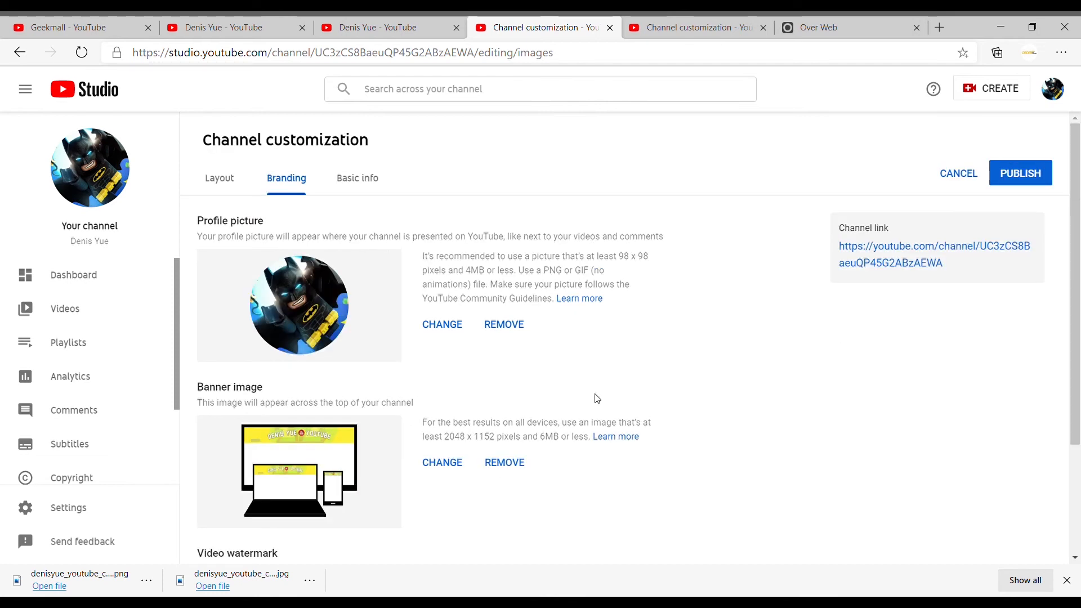
left_click(1019, 179)
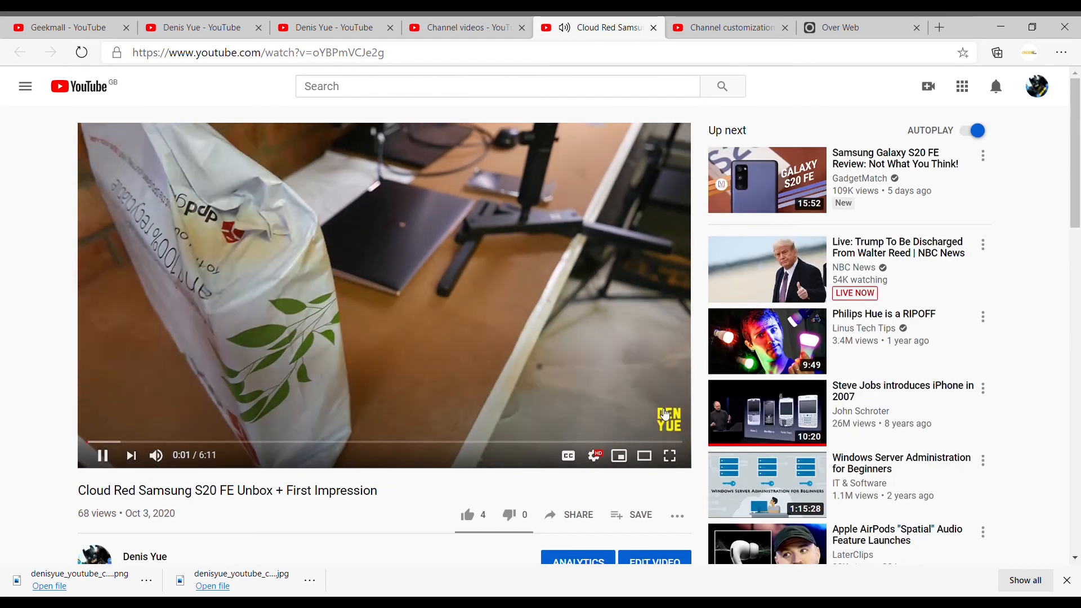
- Check the watermark and its subscribe pop-up on one of the channel's playing videos
mouse_move(662, 421)
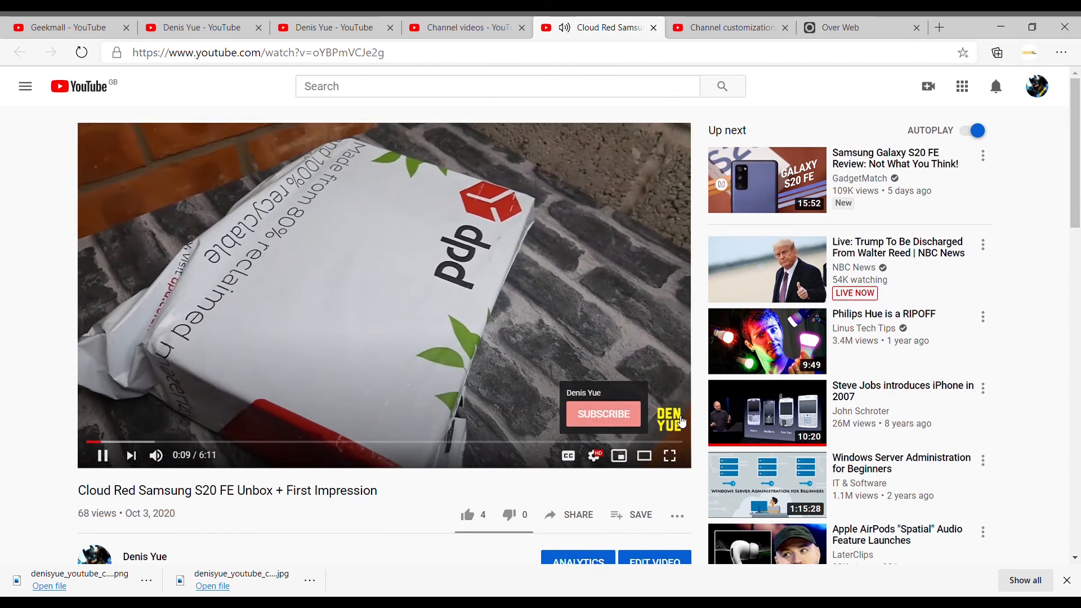
scroll(516, 402, "down", 1)
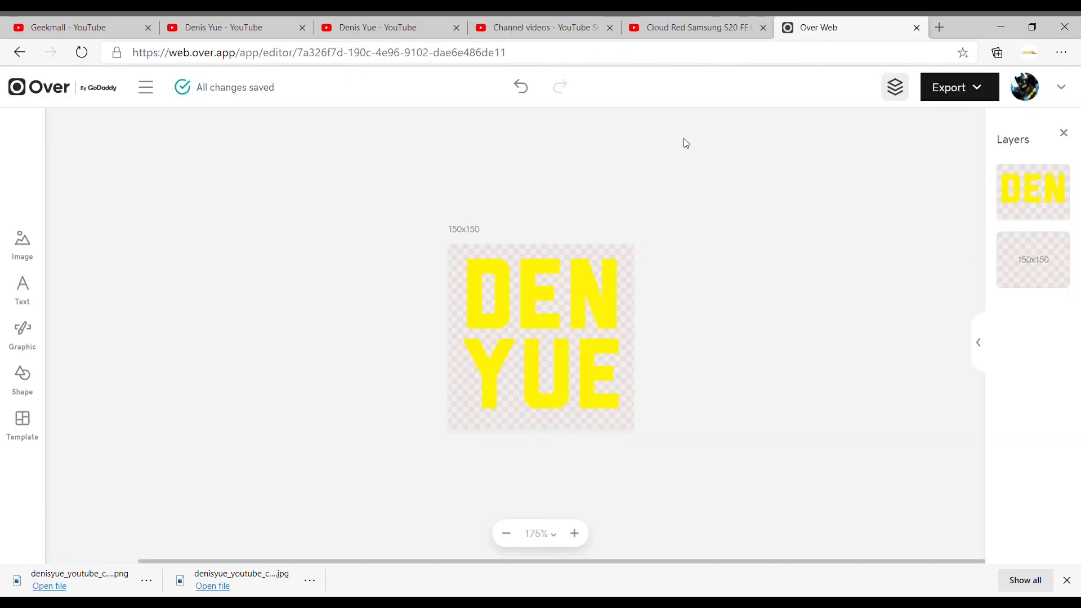
- Return to the 150x150 design in Over and give its canvas background a dark navy blue colour
left_click(702, 236)
left_click(966, 334)
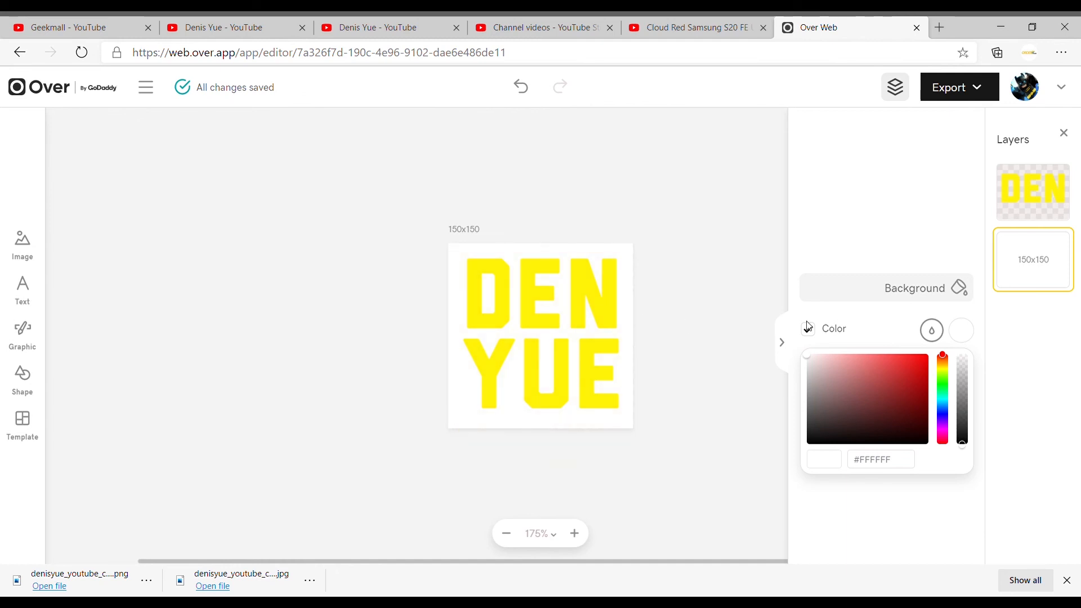
left_click(1039, 360)
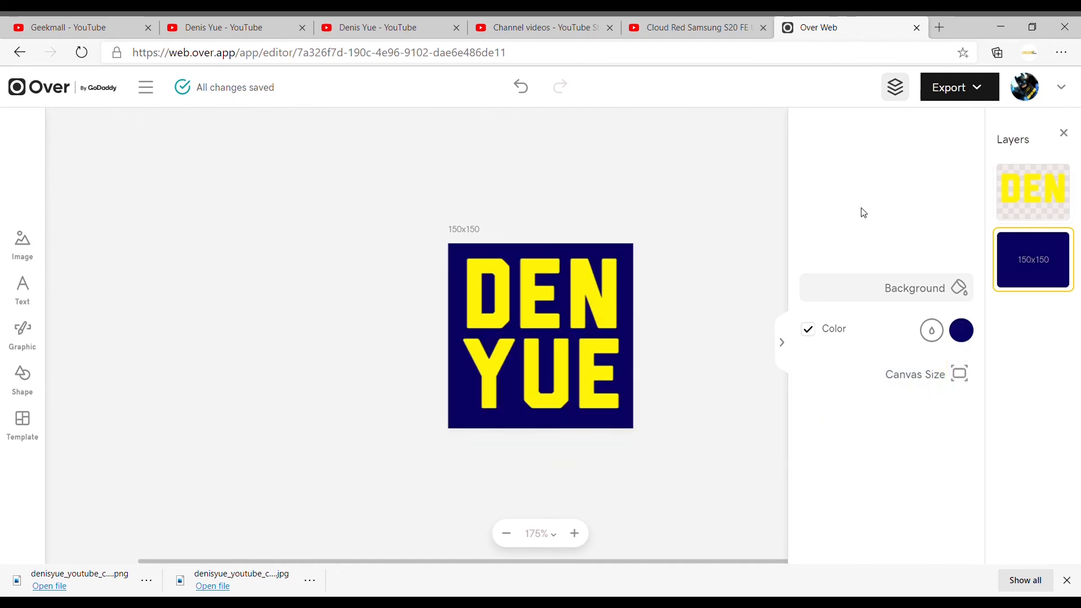
- Search Google for "michigan football" in a new browser tab and view the image results
left_click(939, 27)
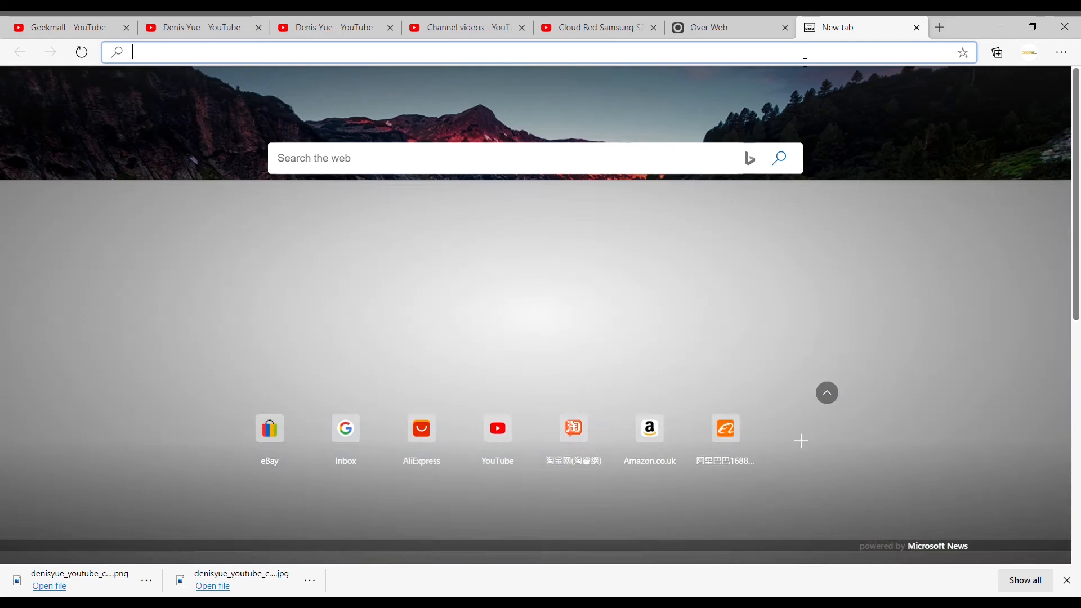
type("michi")
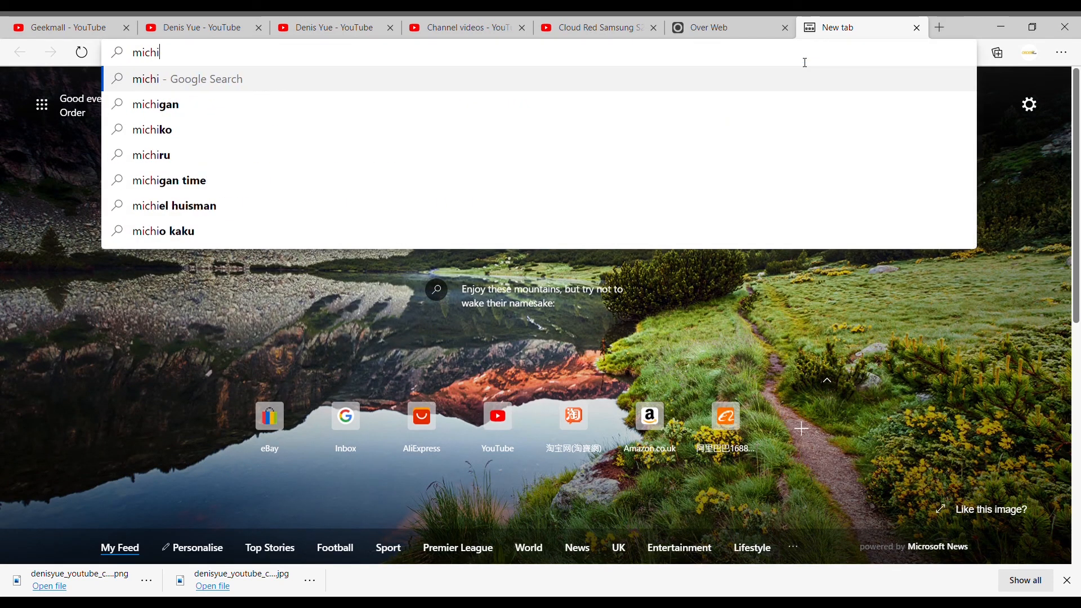
type("gan foot")
key("Return")
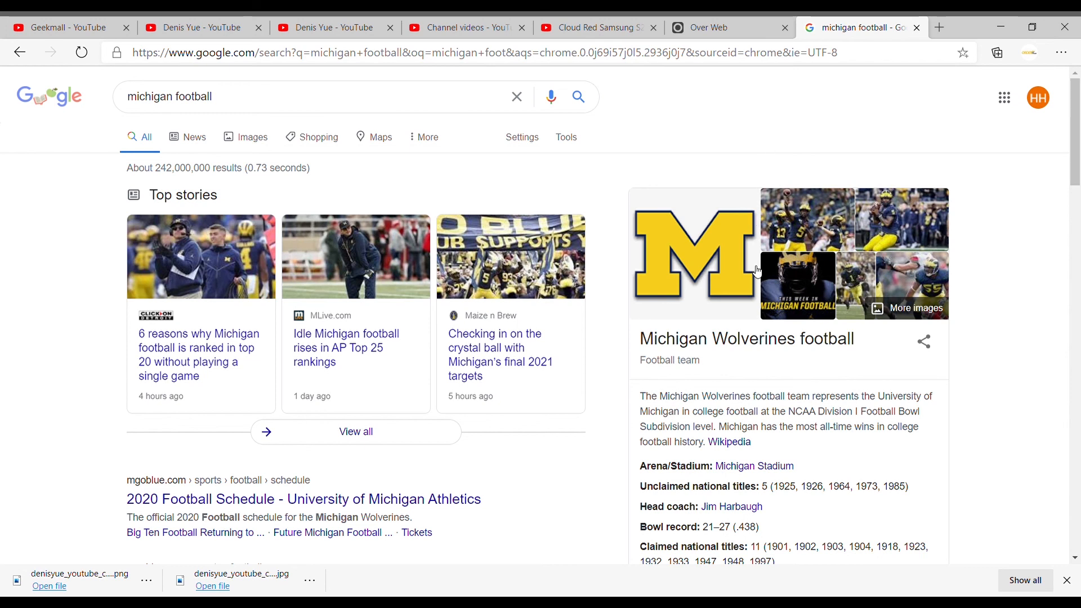
left_click(257, 139)
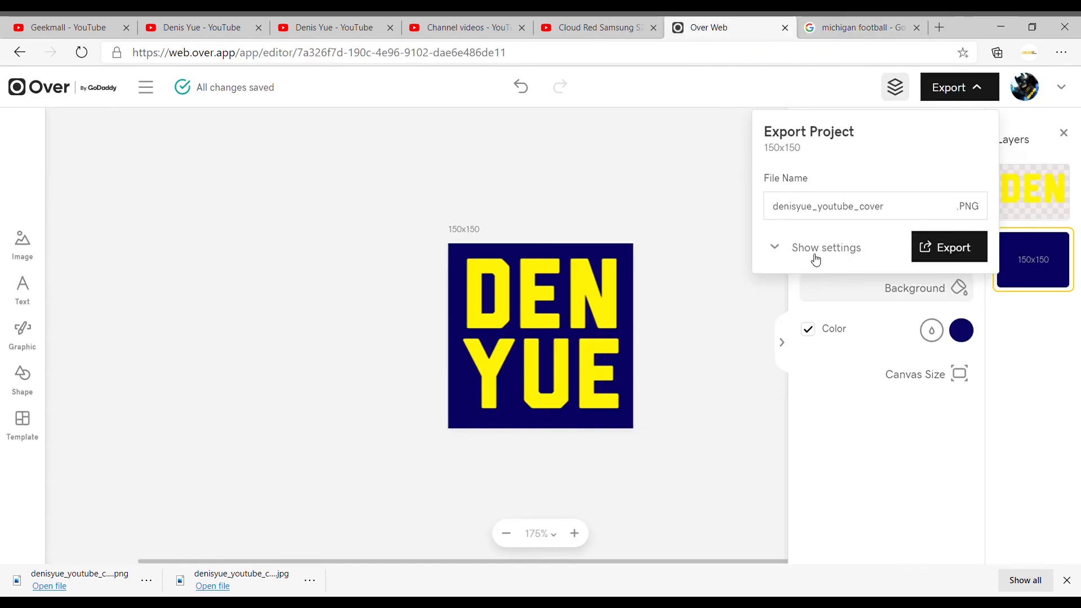
- Switch back to Over and export the navy-background design in JPEG format at Best quality
left_click(813, 255)
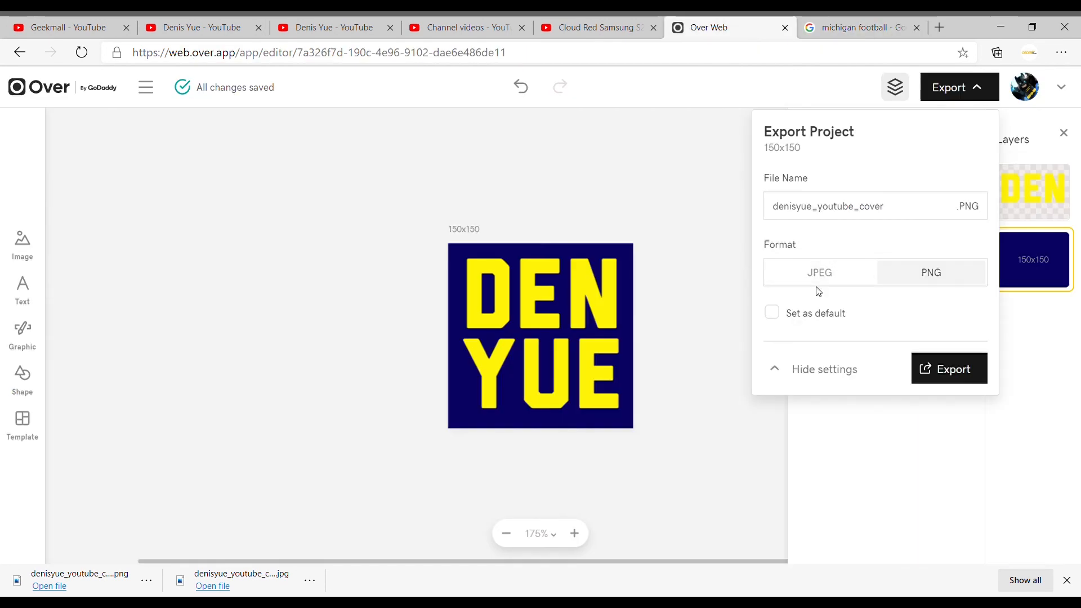
left_click(839, 286)
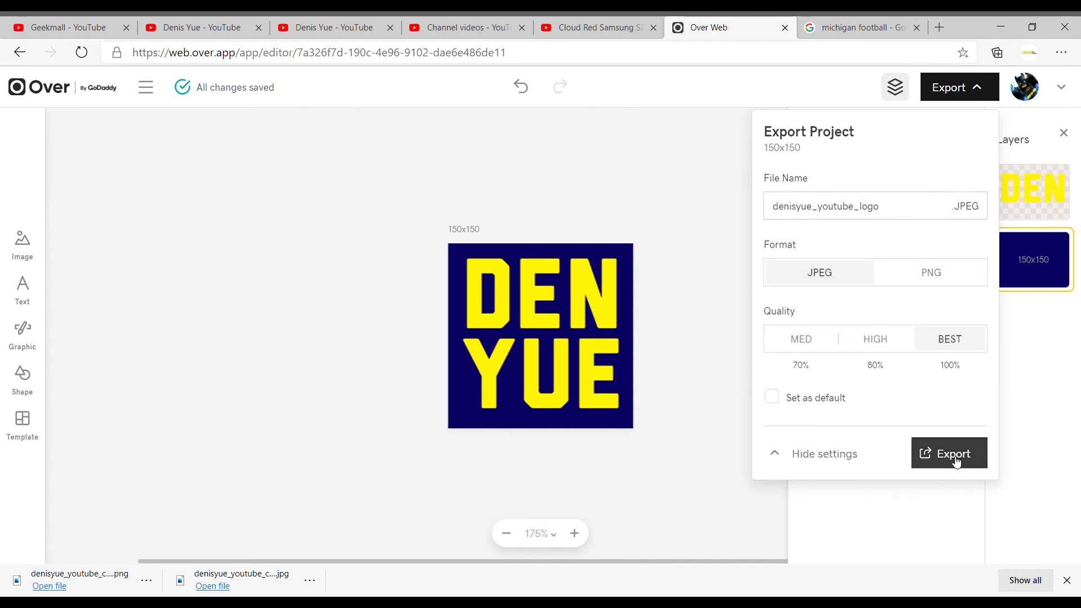
left_click(969, 457)
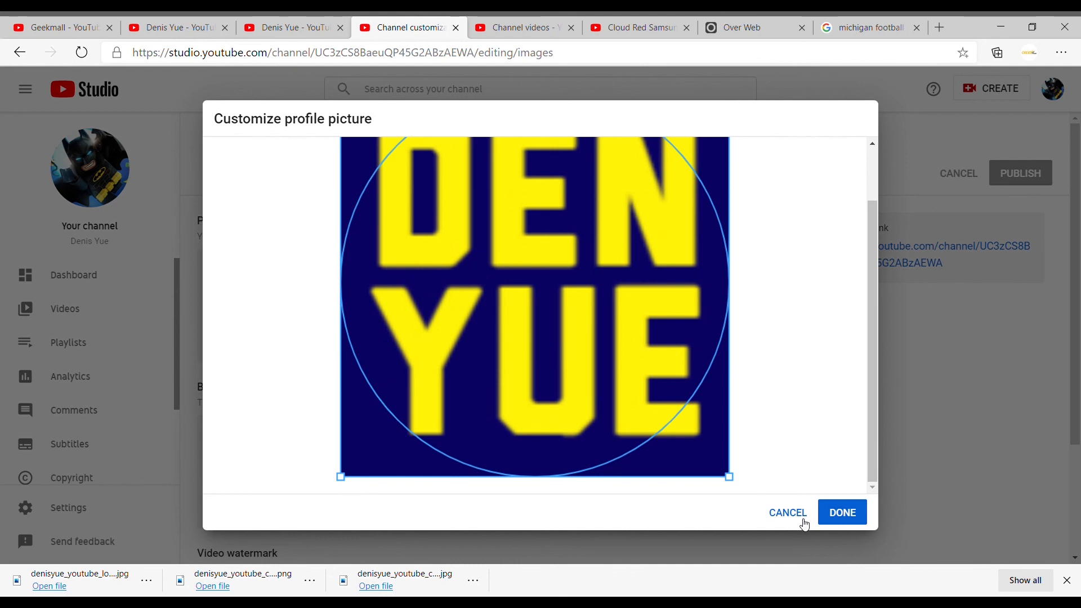
- Cancel the profile picture crop, switch back to Over, shrink the yellow text to leave wider navy margins, and export the design again as JPG
left_click(799, 515)
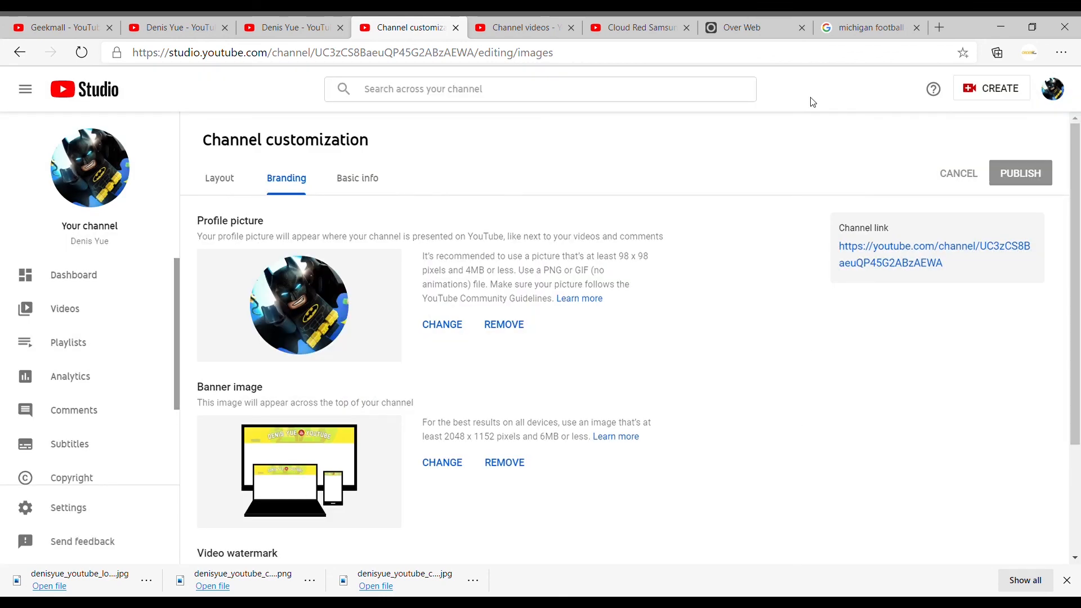
left_click(753, 28)
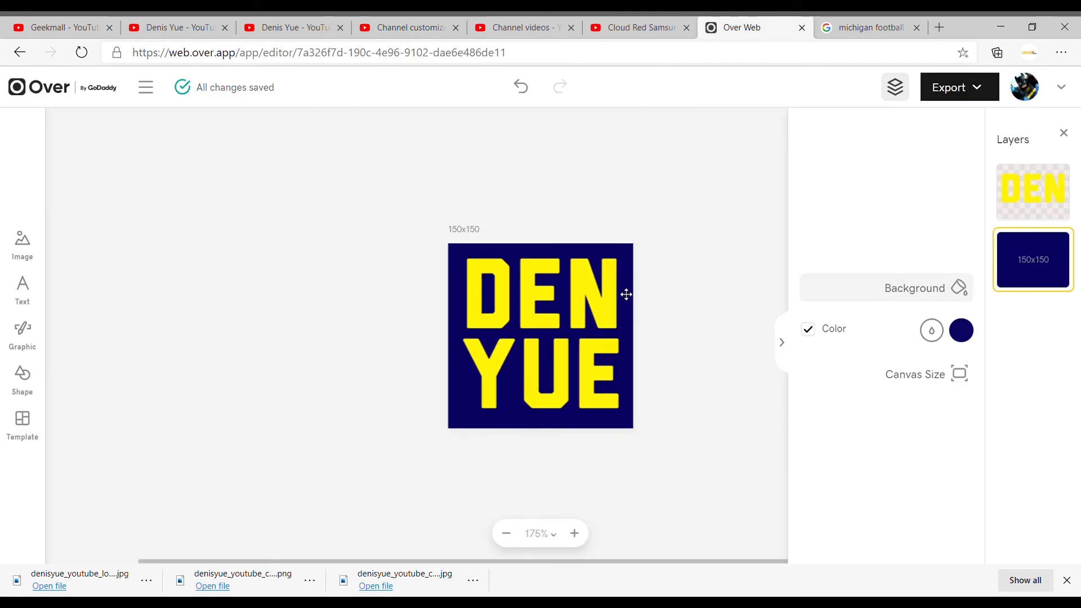
left_click(616, 288)
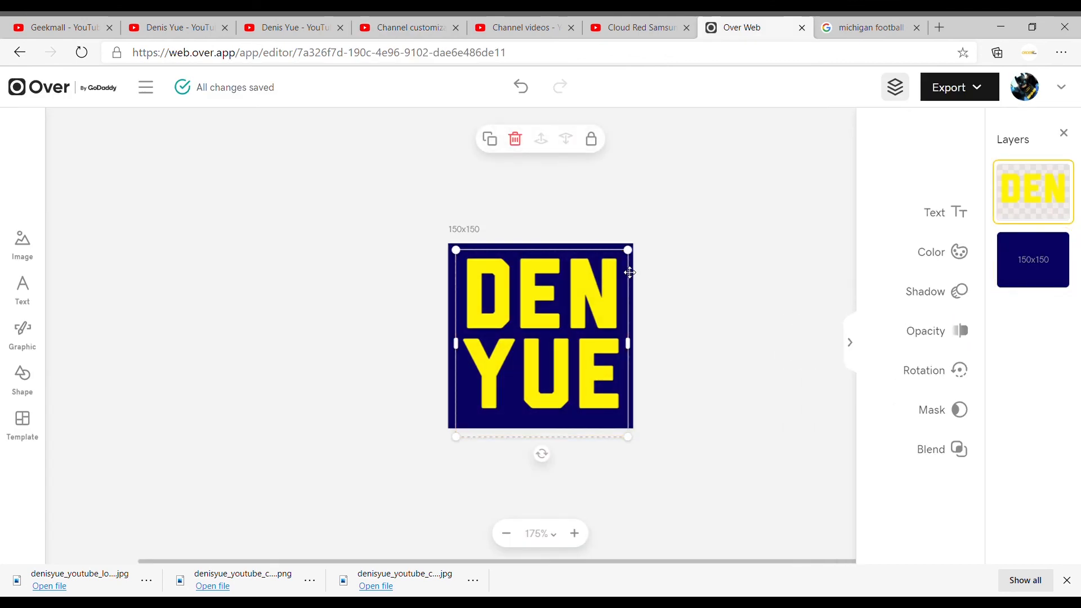
left_click(675, 331)
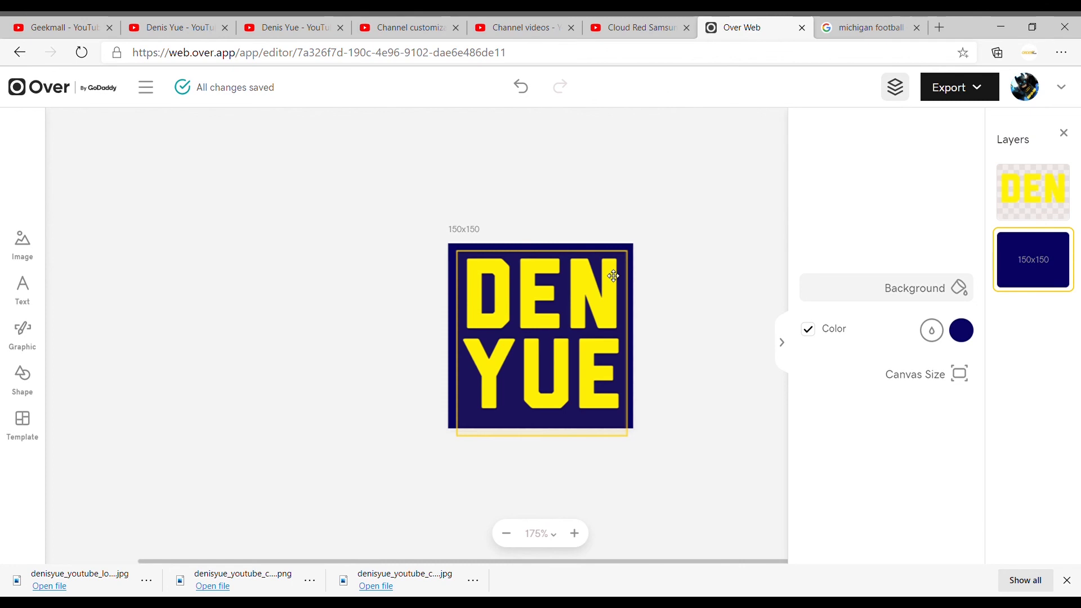
left_click(614, 276)
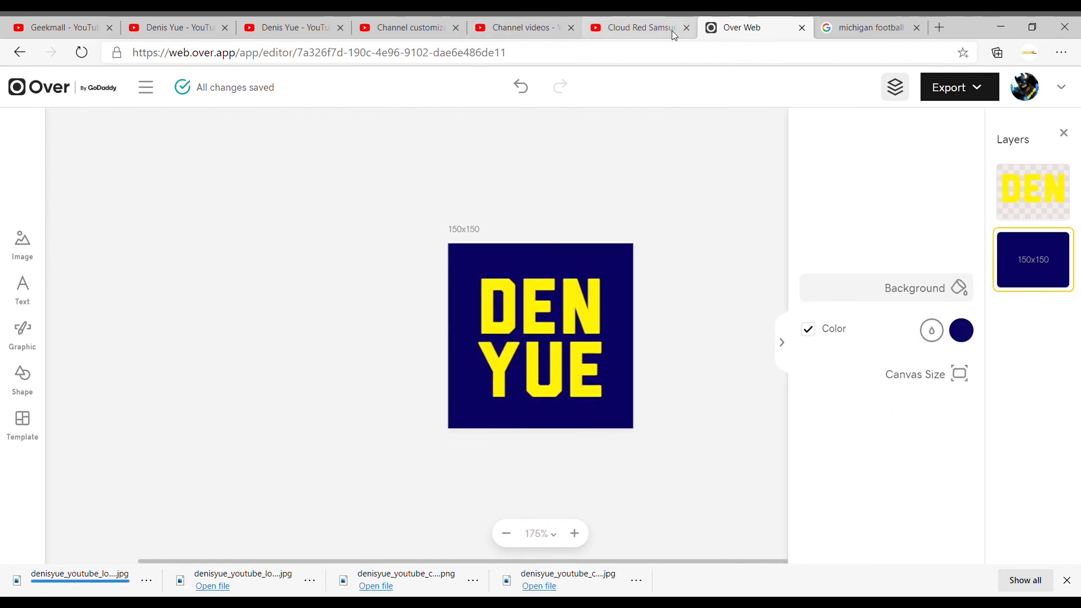
left_click(518, 36)
left_click(383, 38)
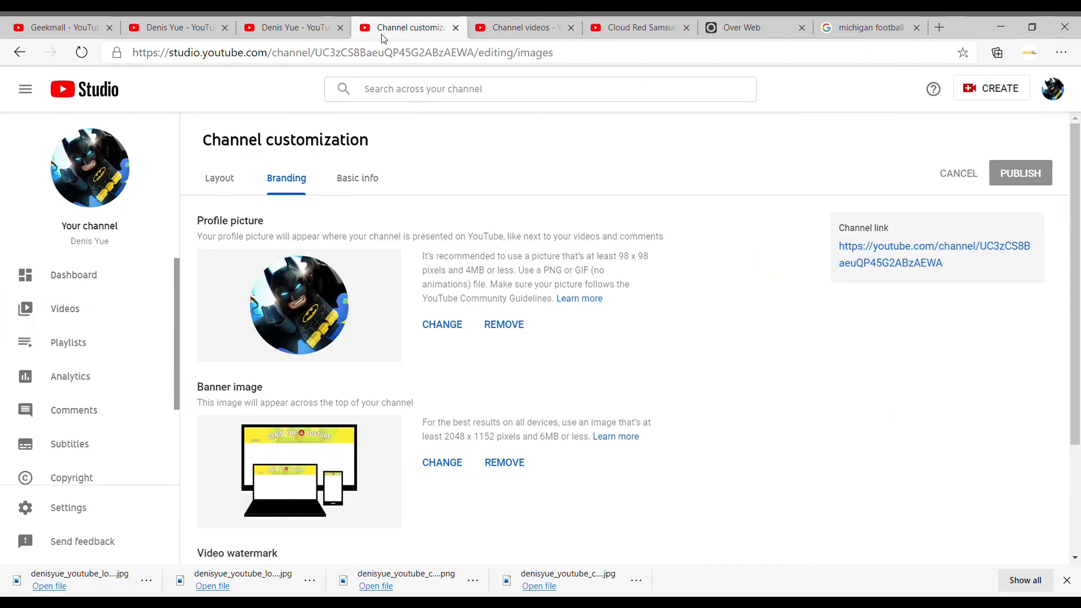
left_click(444, 326)
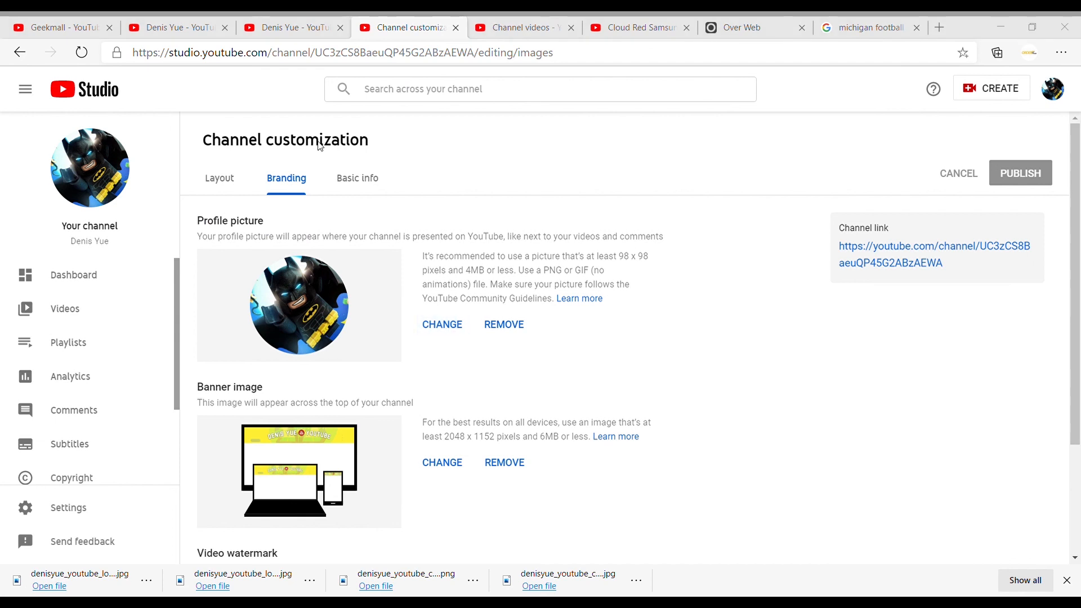
left_click(690, 411)
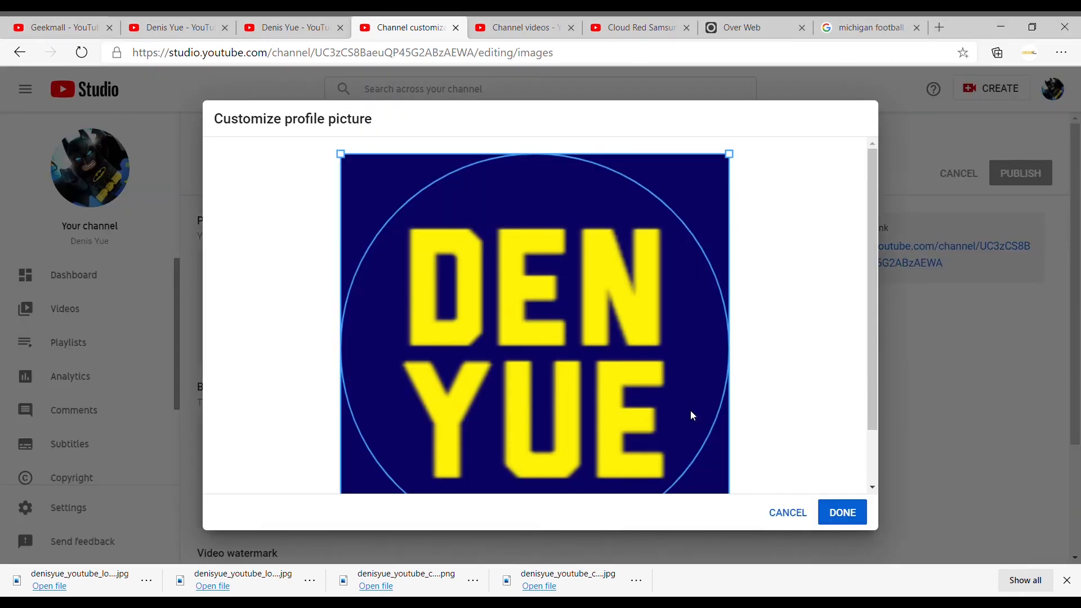
scroll(711, 364, "down", 1)
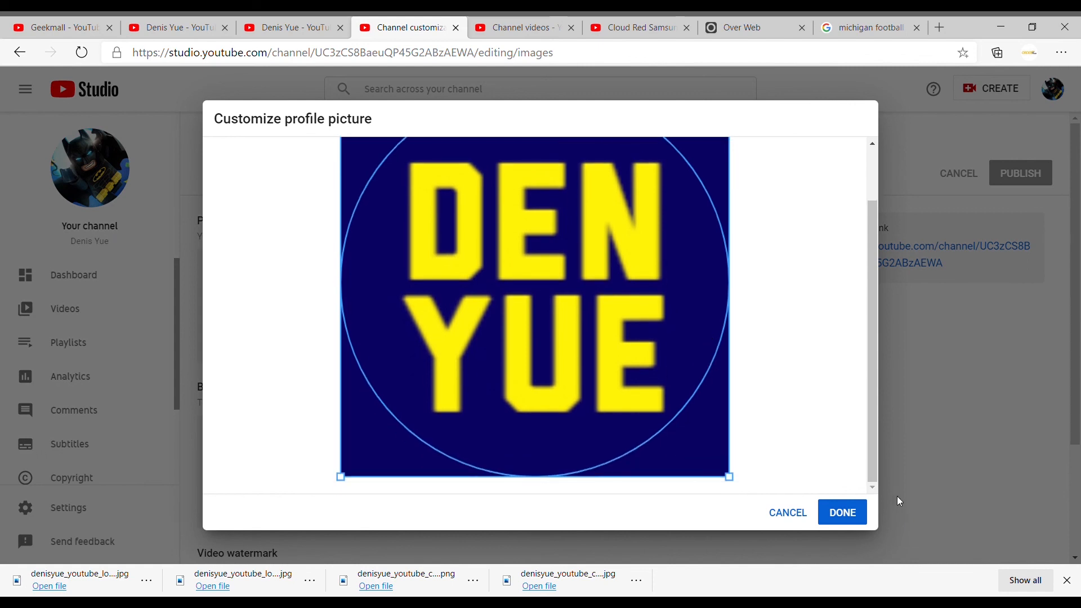
left_click(841, 513)
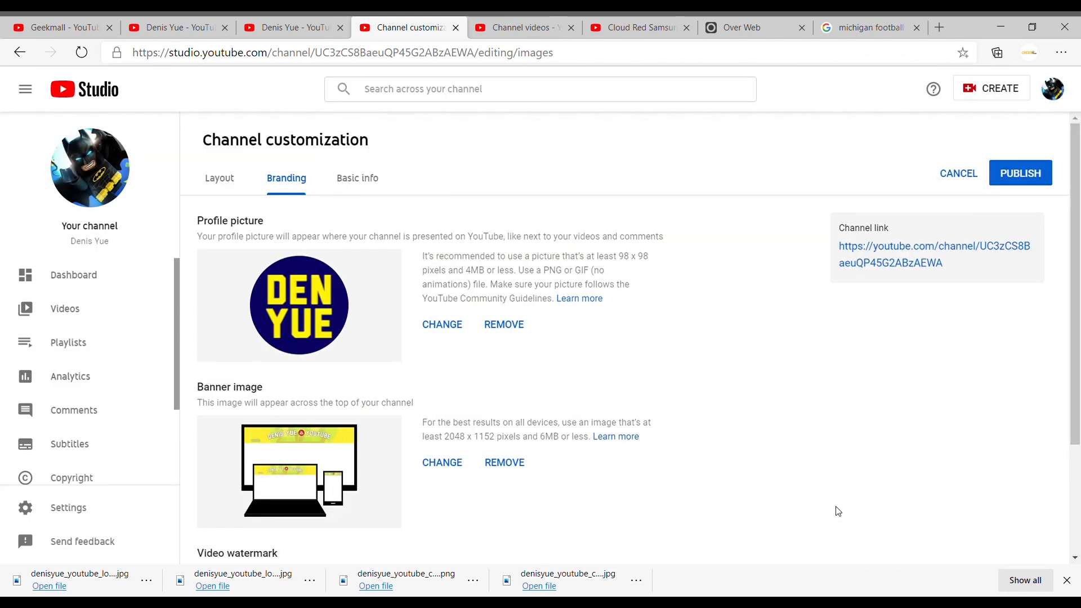
- Review the profile picture, banner and watermark in the channel branding, and publish the changes
scroll(313, 299, "down", 1)
scroll(313, 299, "down", 1)
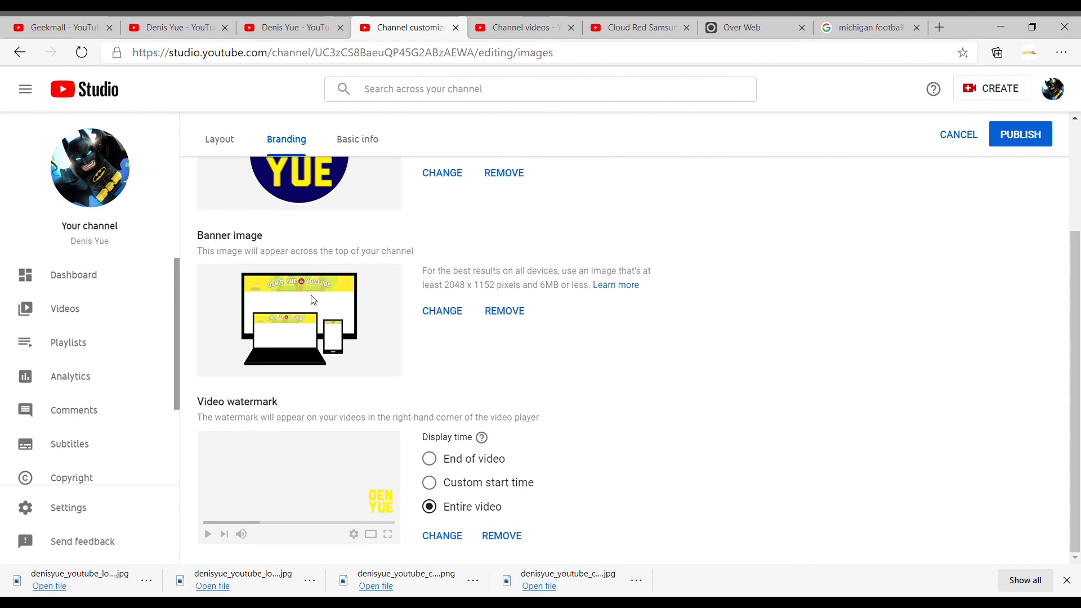
scroll(366, 487, "up", 2)
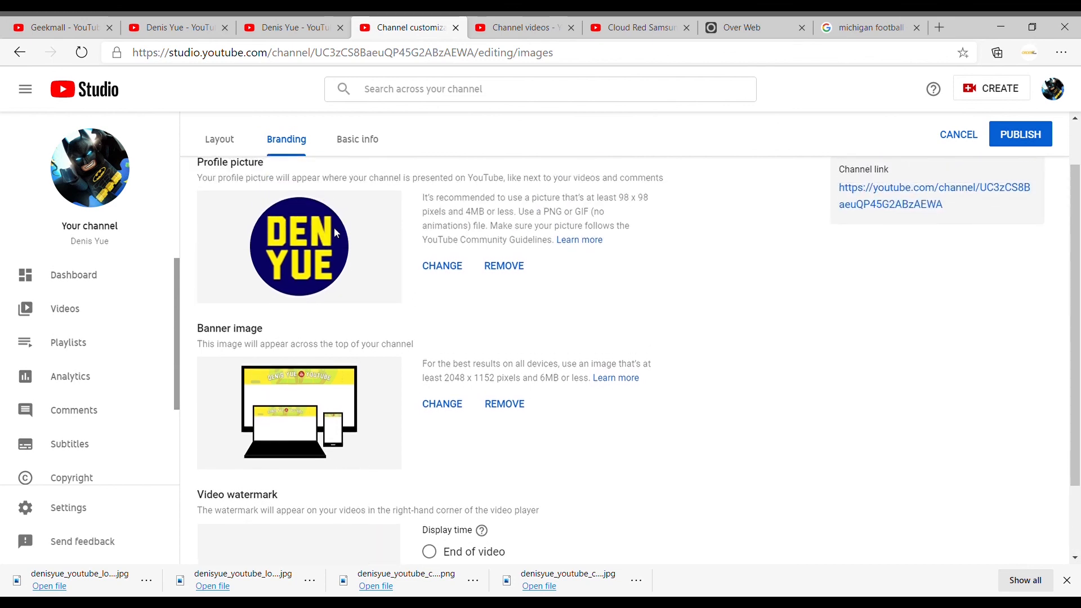
scroll(324, 236, "up", 1)
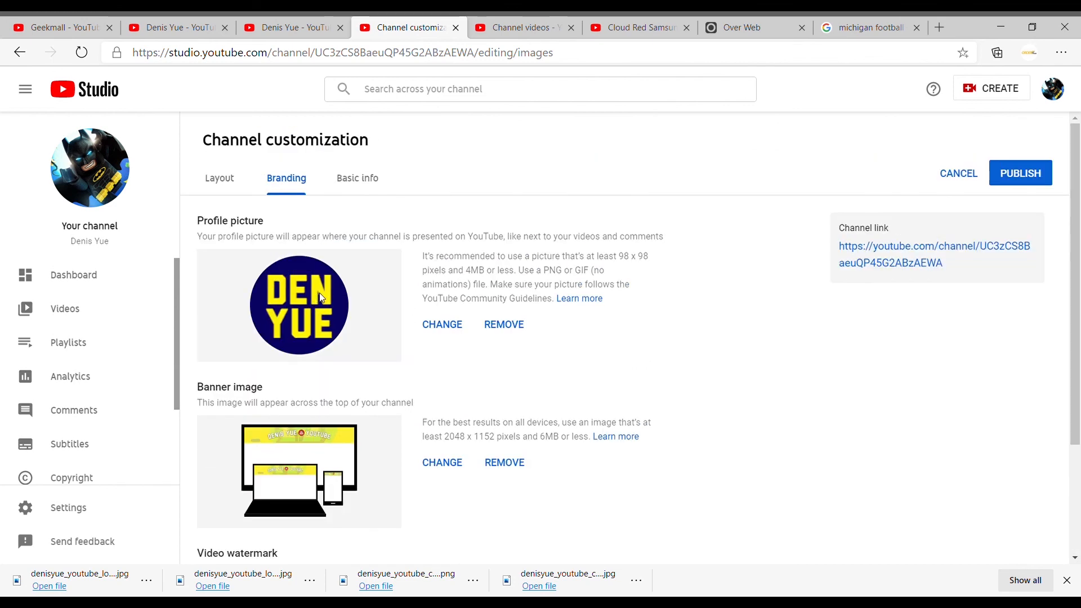
left_click(1021, 175)
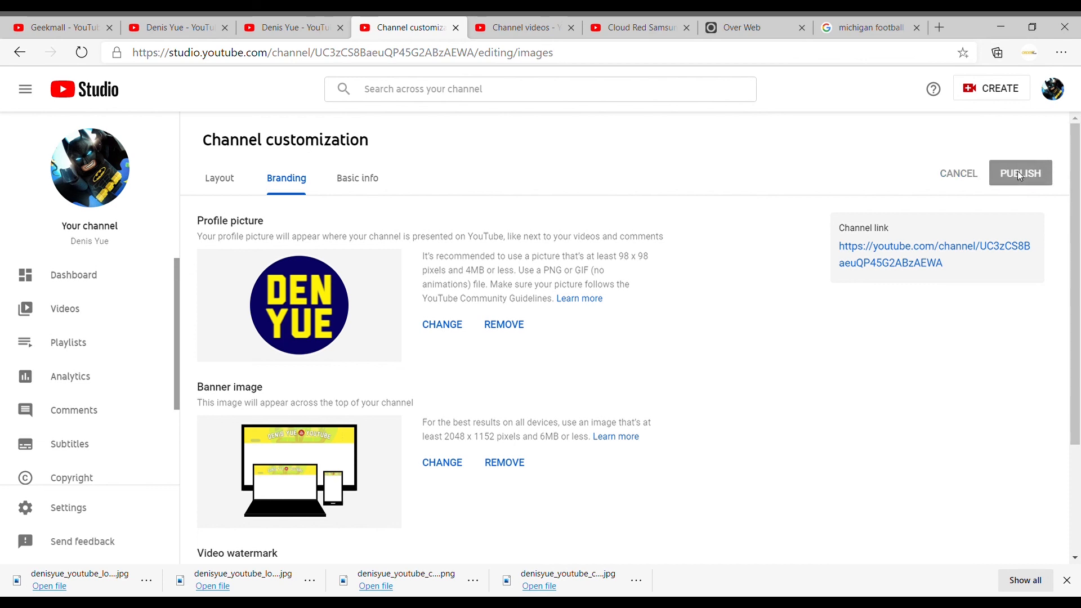